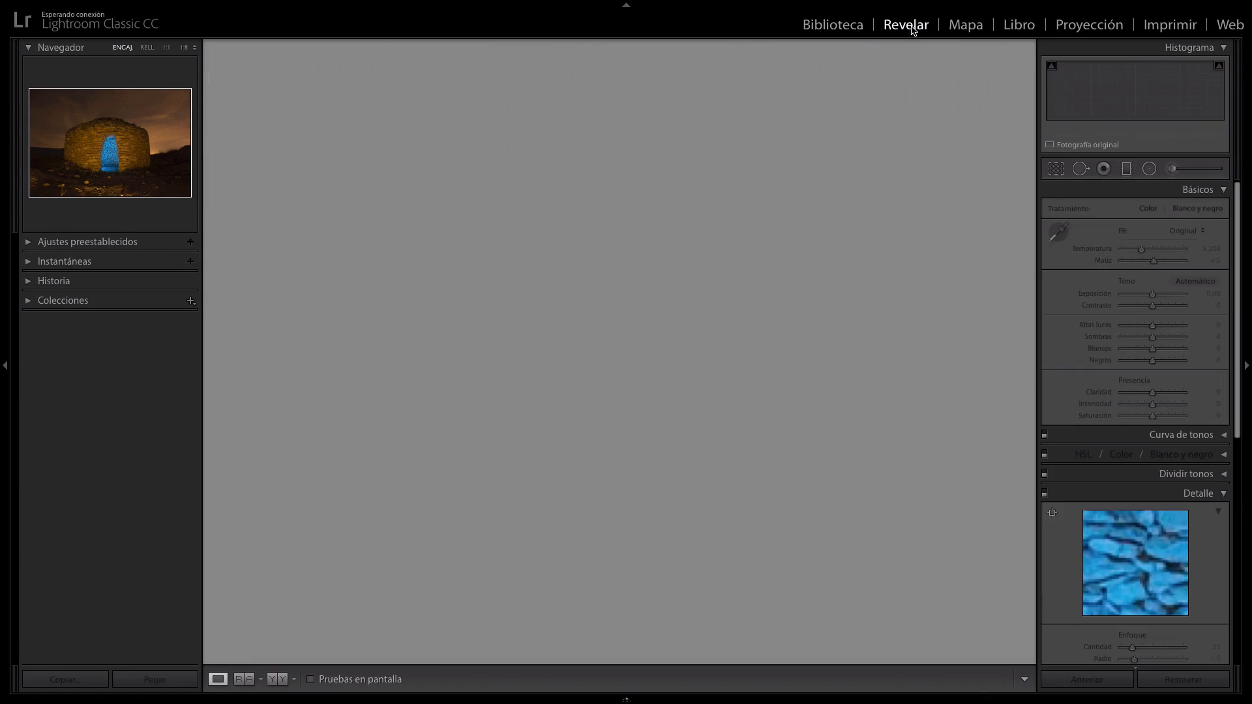
# Remove chromatic aberration and enable profile corrections for the stone hut photo, choosing Canon as the lens make.
pyautogui.scroll(-10, 1133, 431)
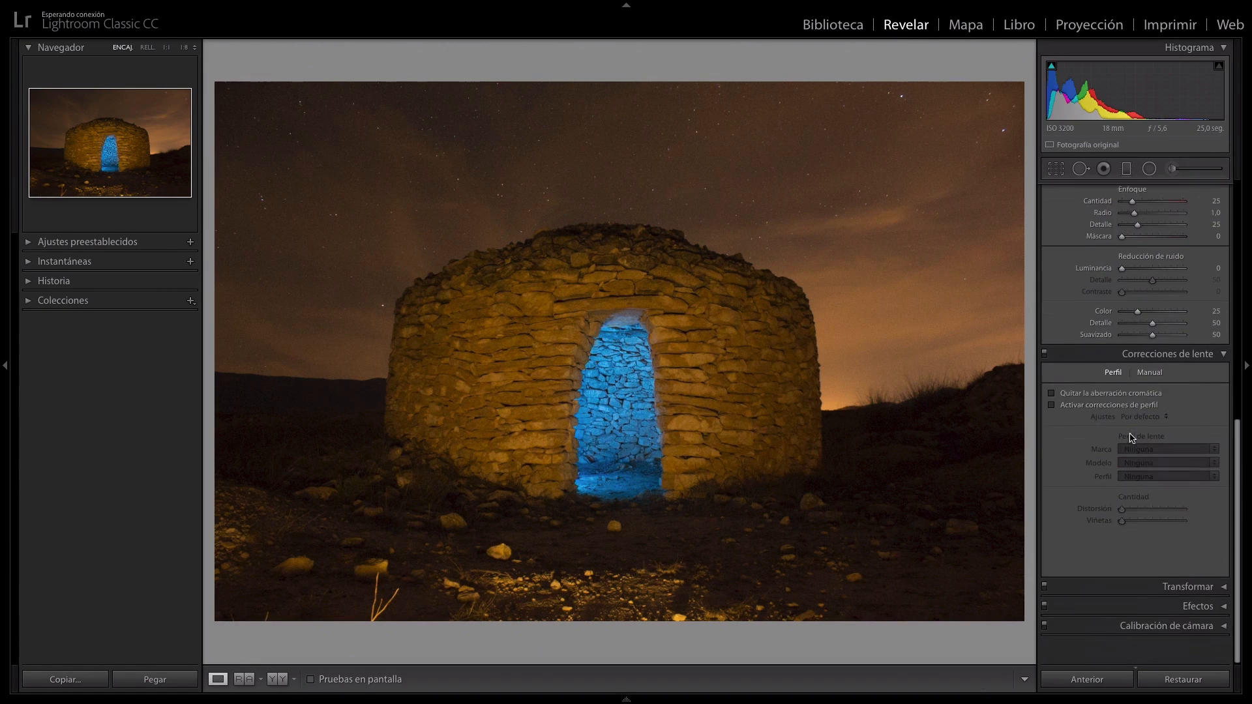
pyautogui.click(1052, 417)
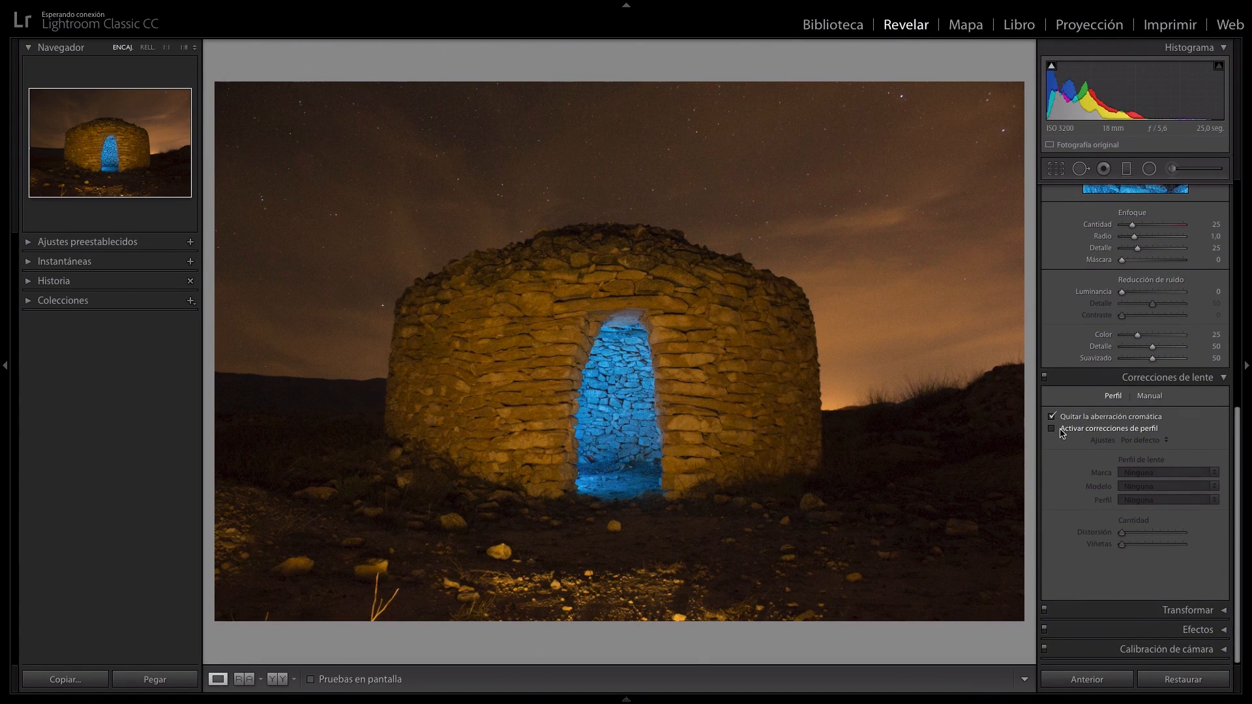
pyautogui.click(1155, 476)
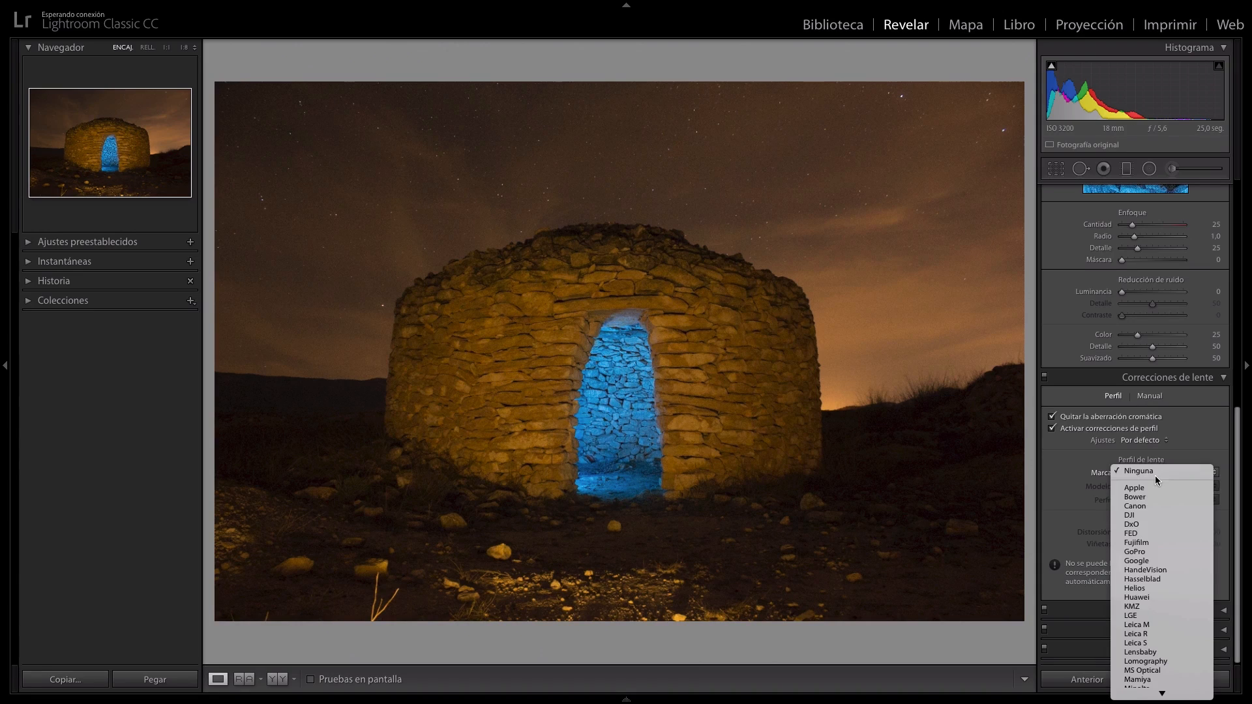
pyautogui.click(1150, 509)
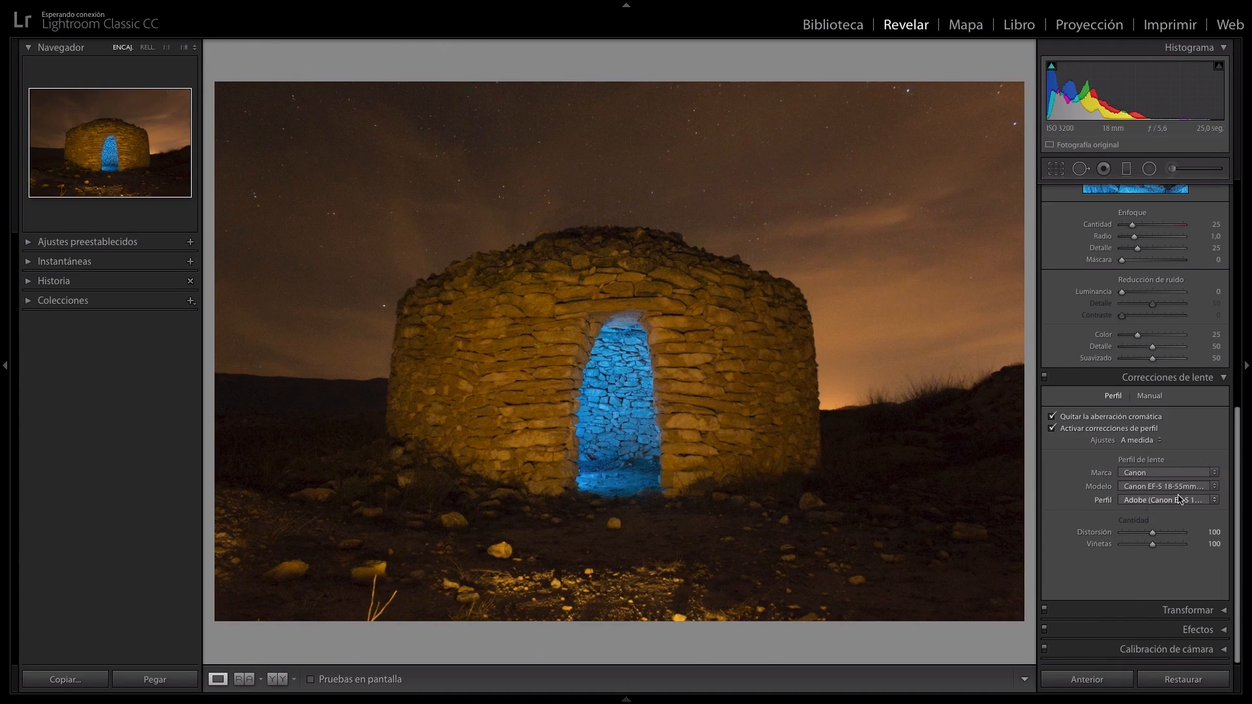
# Set exposure to −0.20, contrast +9, highlights −49, shadows +12, whites +15, blacks +9 and vibrance (Intensidad) +12.
pyautogui.scroll(10, 1151, 424)
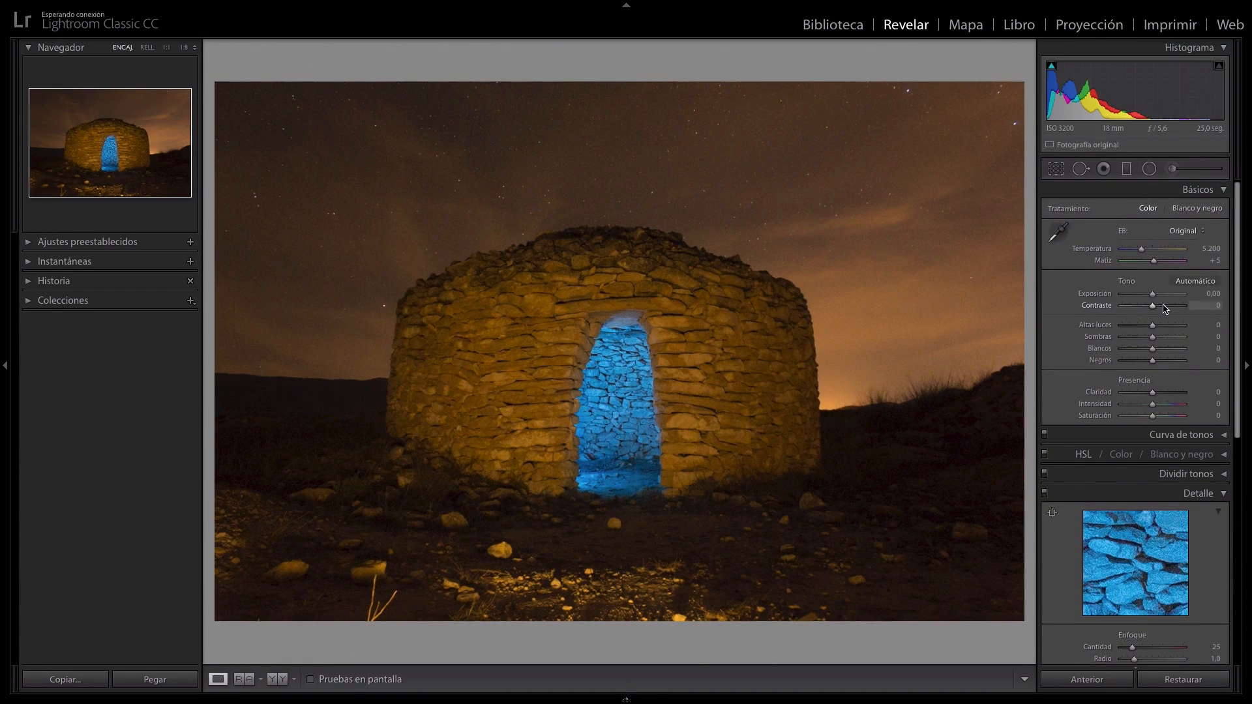
pyautogui.moveTo(1153, 298); pyautogui.dragTo(1156, 362)
pyautogui.moveTo(1152, 405); pyautogui.dragTo(1156, 404)
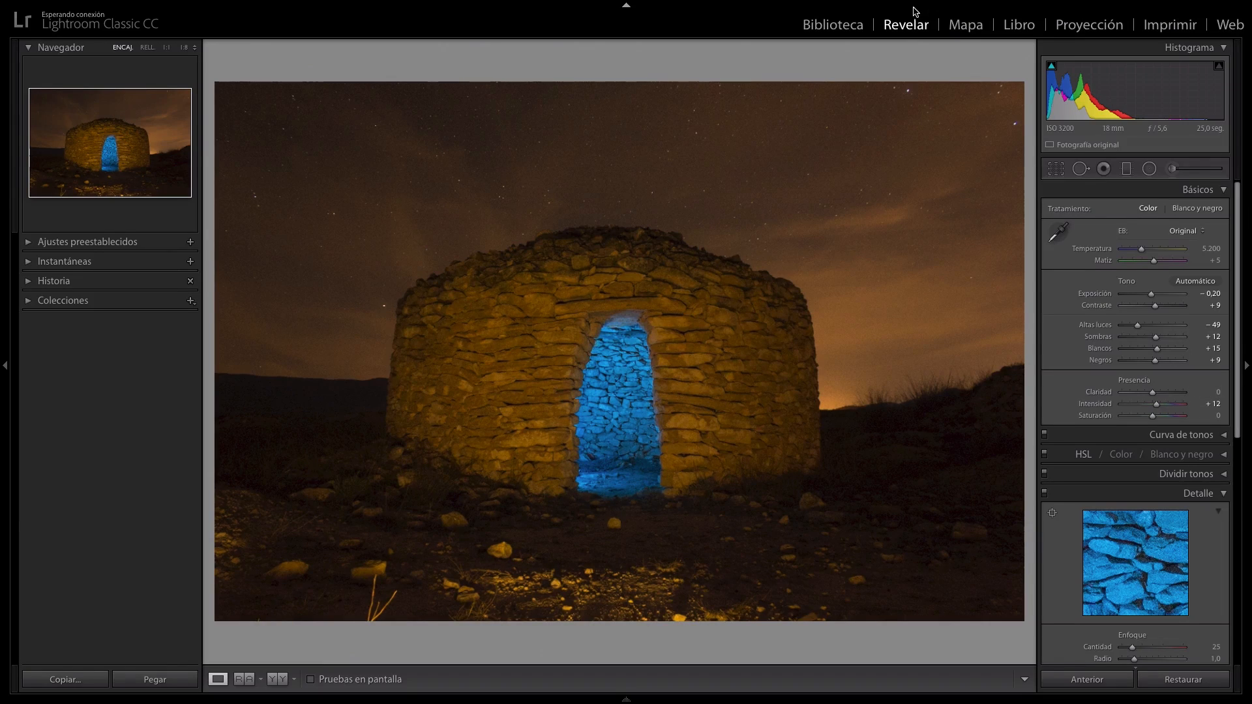
# Return to the Library and copy all develop settings from photo 13, _MG_1875.CR2.
pyautogui.click(841, 25)
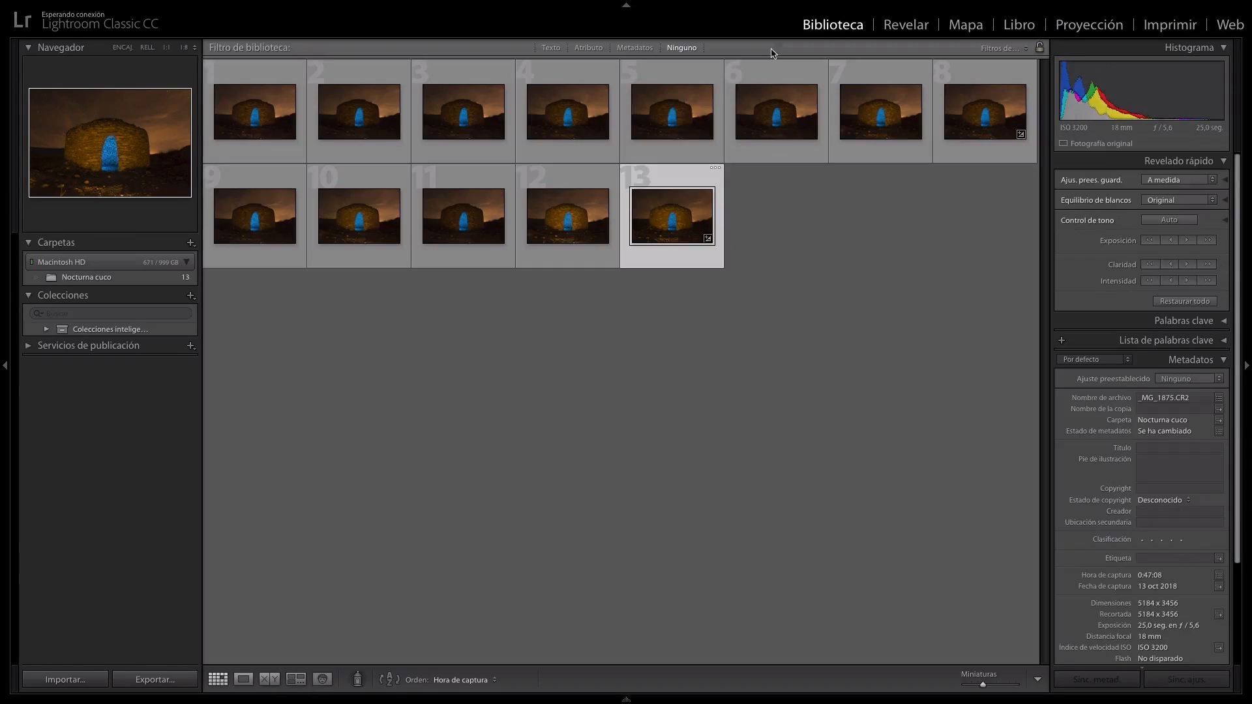
pyautogui.rightClick(653, 230)
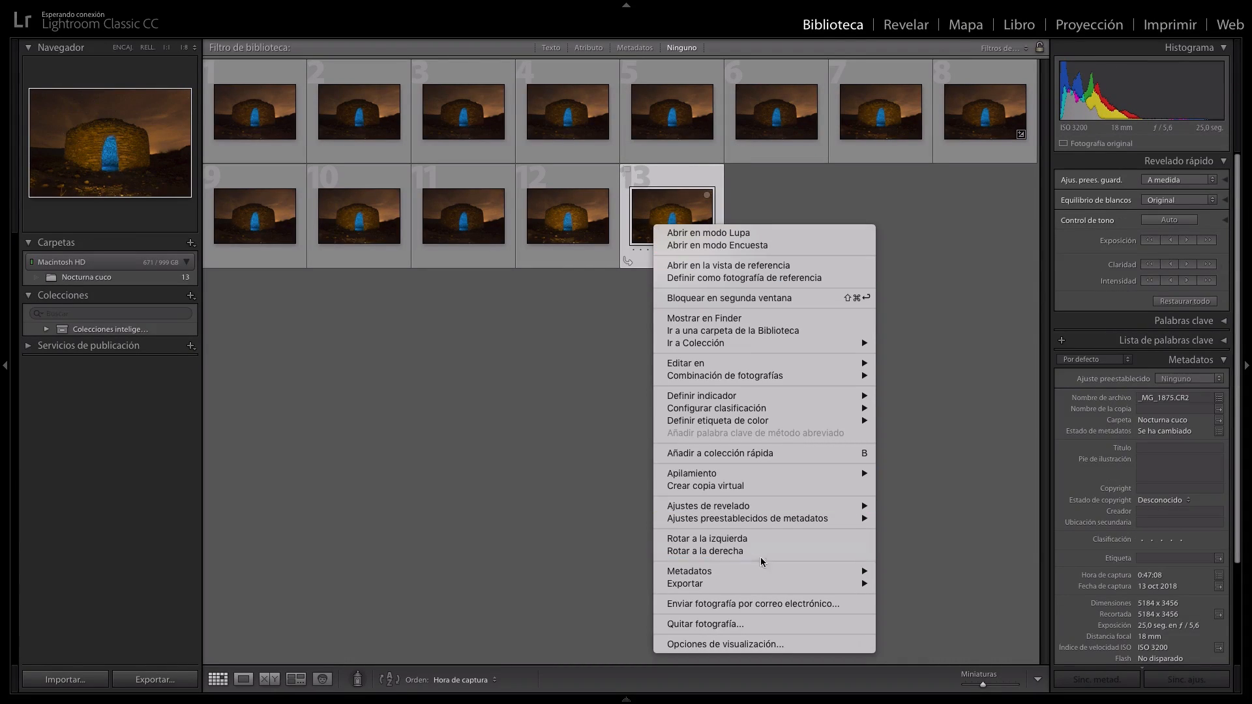
pyautogui.moveTo(760, 510)
pyautogui.click(976, 541)
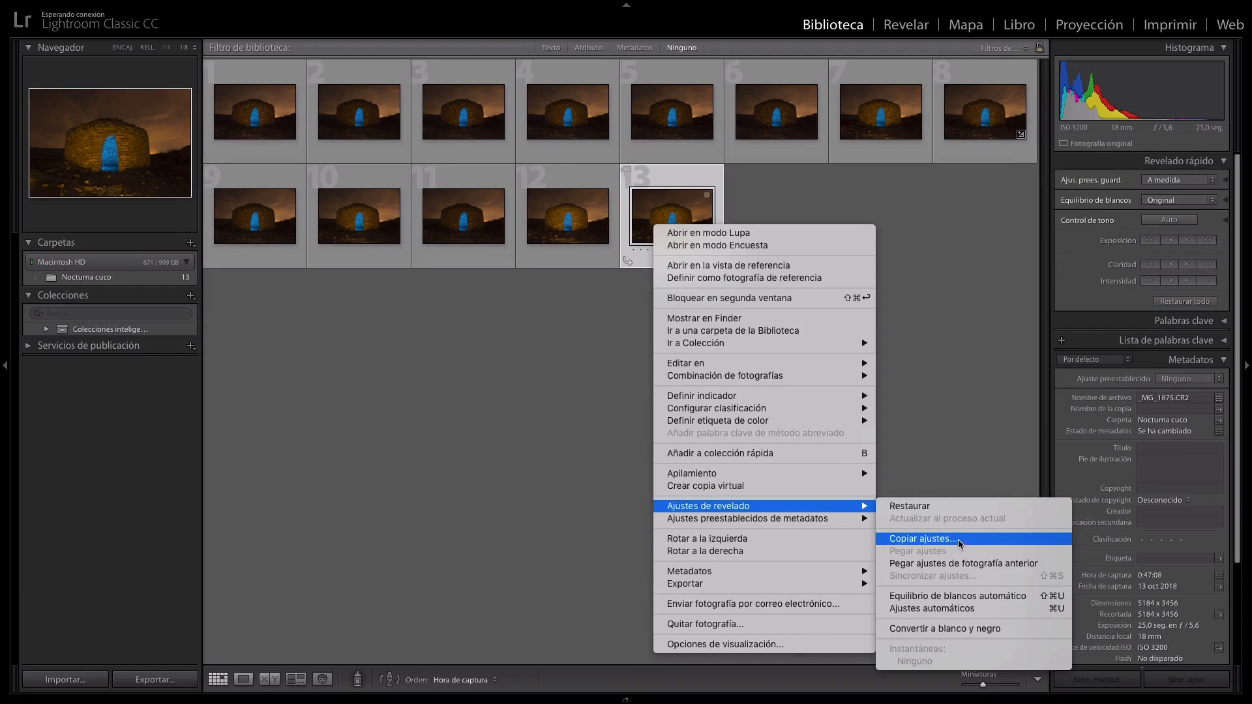
pyautogui.click(907, 311)
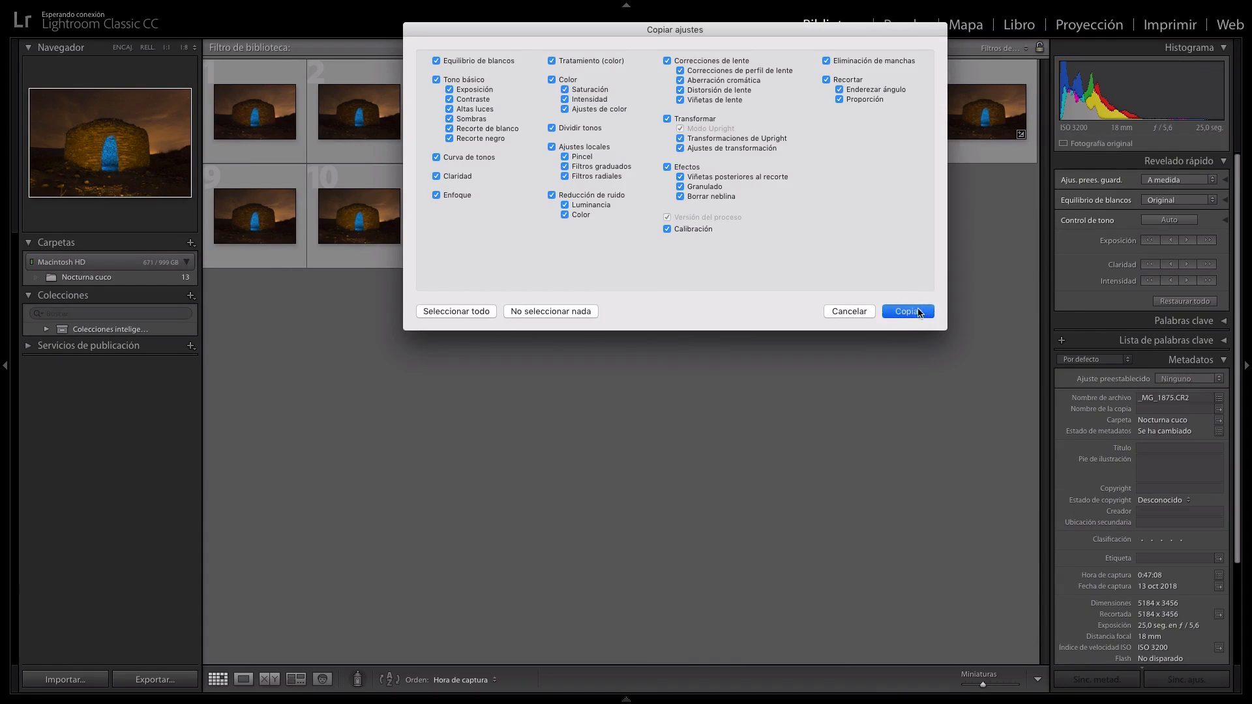
# Paste the copied develop settings onto photos 1 through 12.
pyautogui.click(266, 106)
pyautogui.keyDown('shift'); pyautogui.click(563, 218); pyautogui.keyUp('shift')
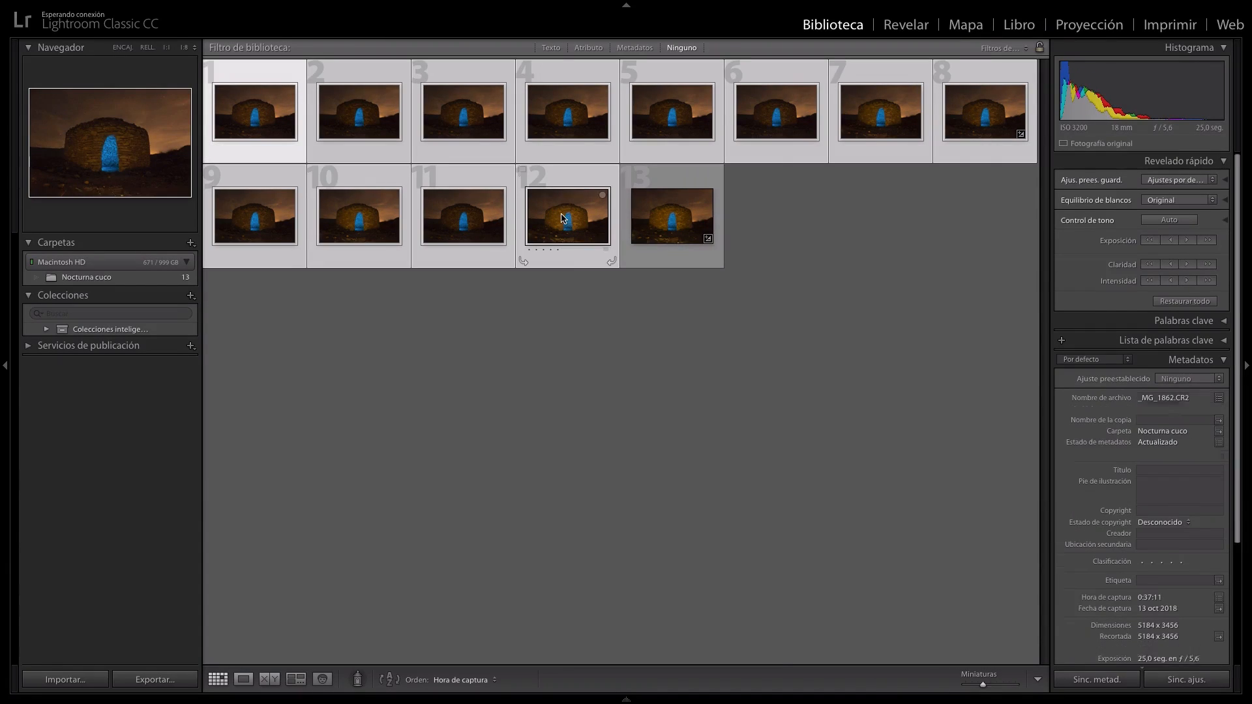
pyautogui.rightClick(559, 215)
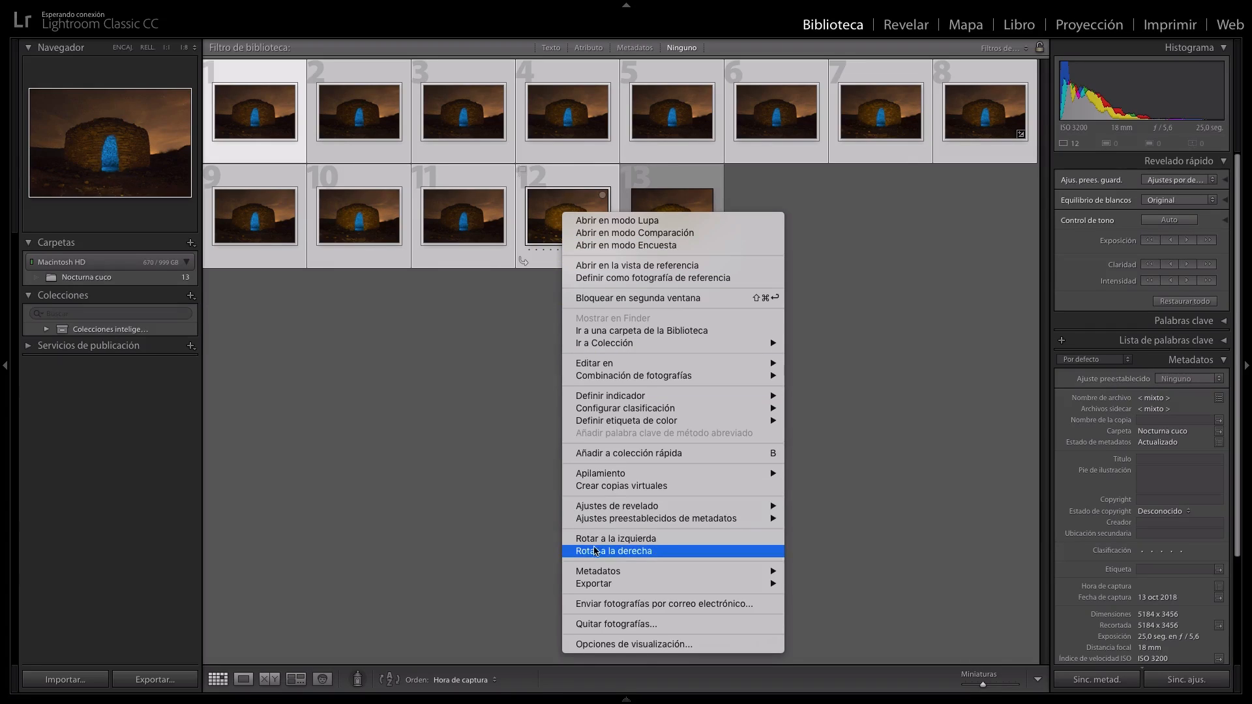
pyautogui.moveTo(605, 511)
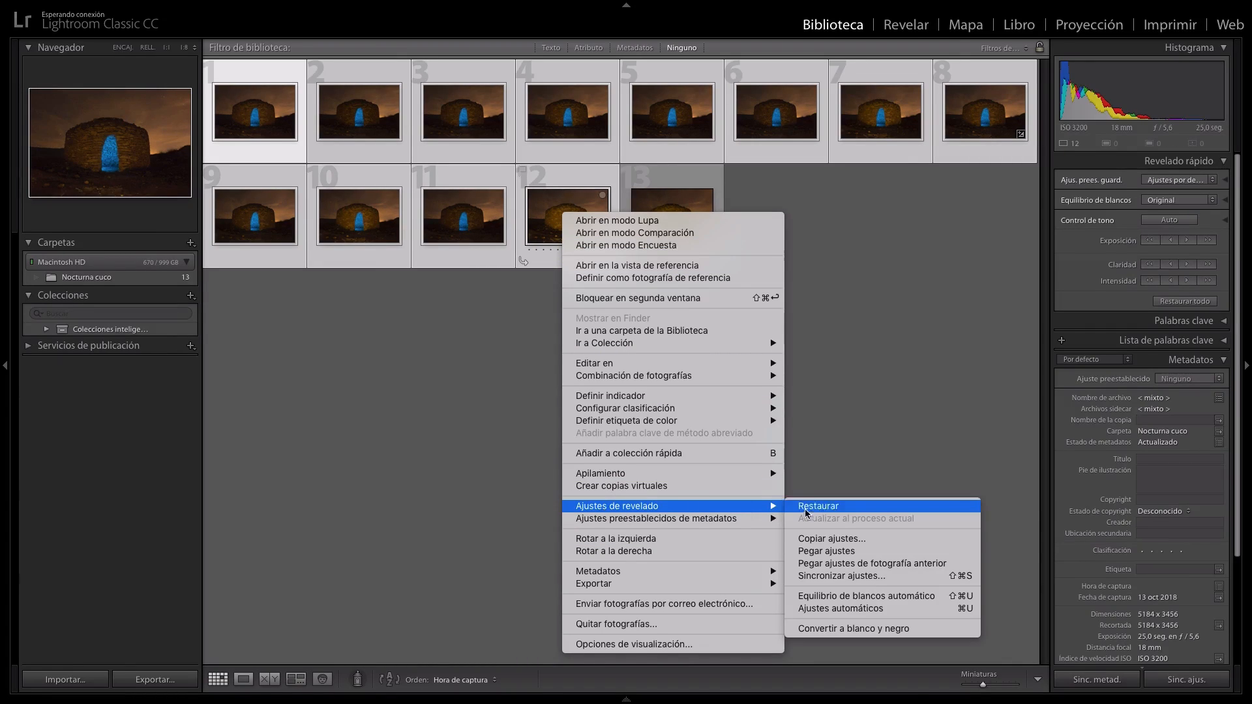
pyautogui.click(820, 552)
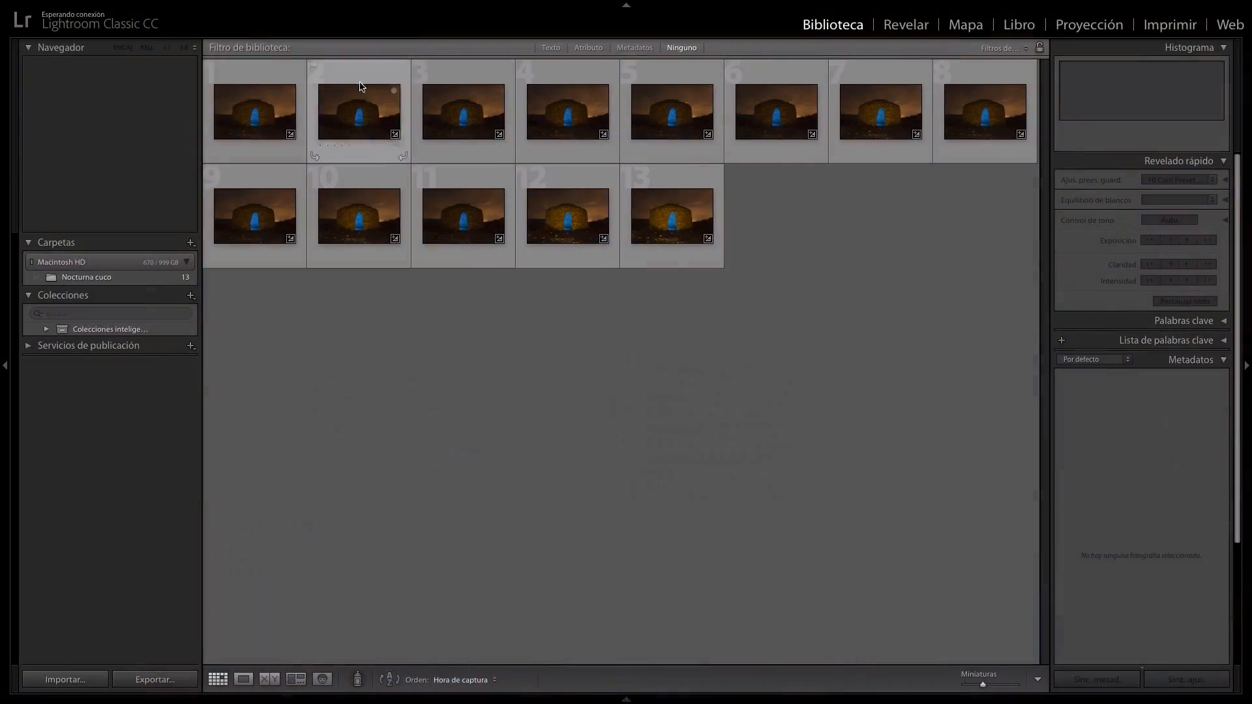
# Select all 13 photos and open them as layers in one Photoshop document.
pyautogui.click(270, 99)
pyautogui.keyDown('shift'); pyautogui.click(648, 217); pyautogui.keyUp('shift')
pyautogui.moveTo(205, 3)
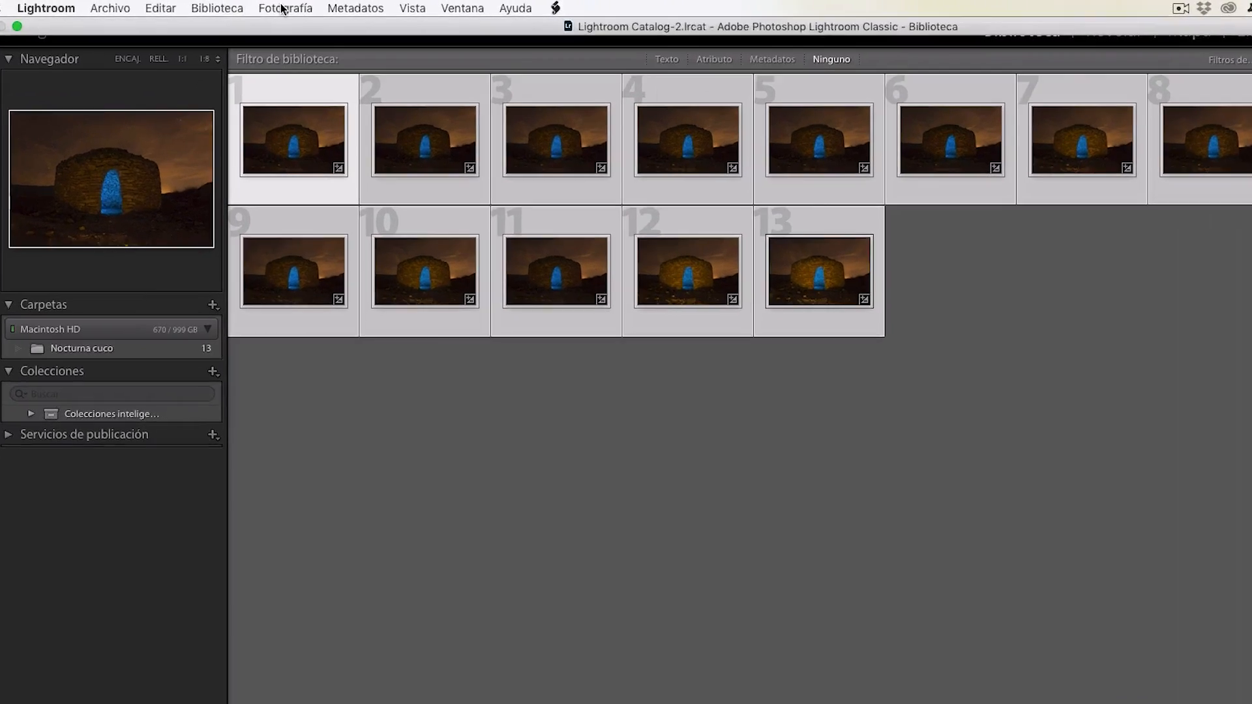
pyautogui.click(245, 3)
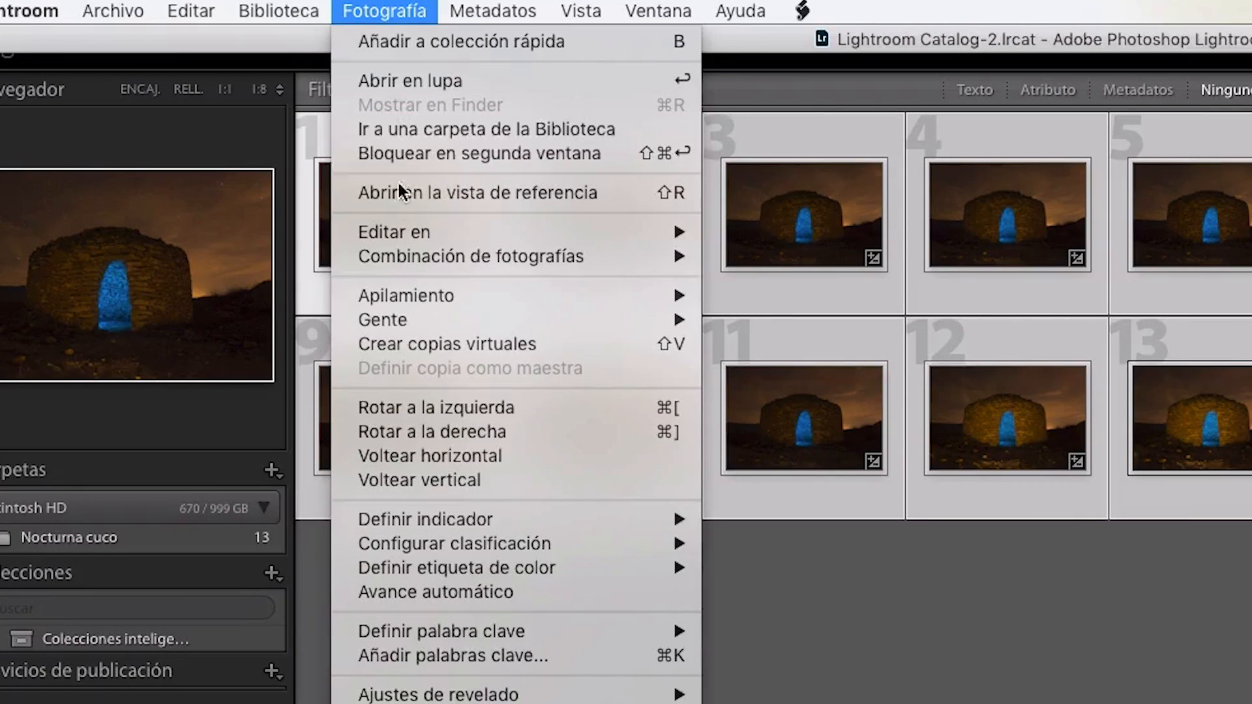
pyautogui.moveTo(390, 233)
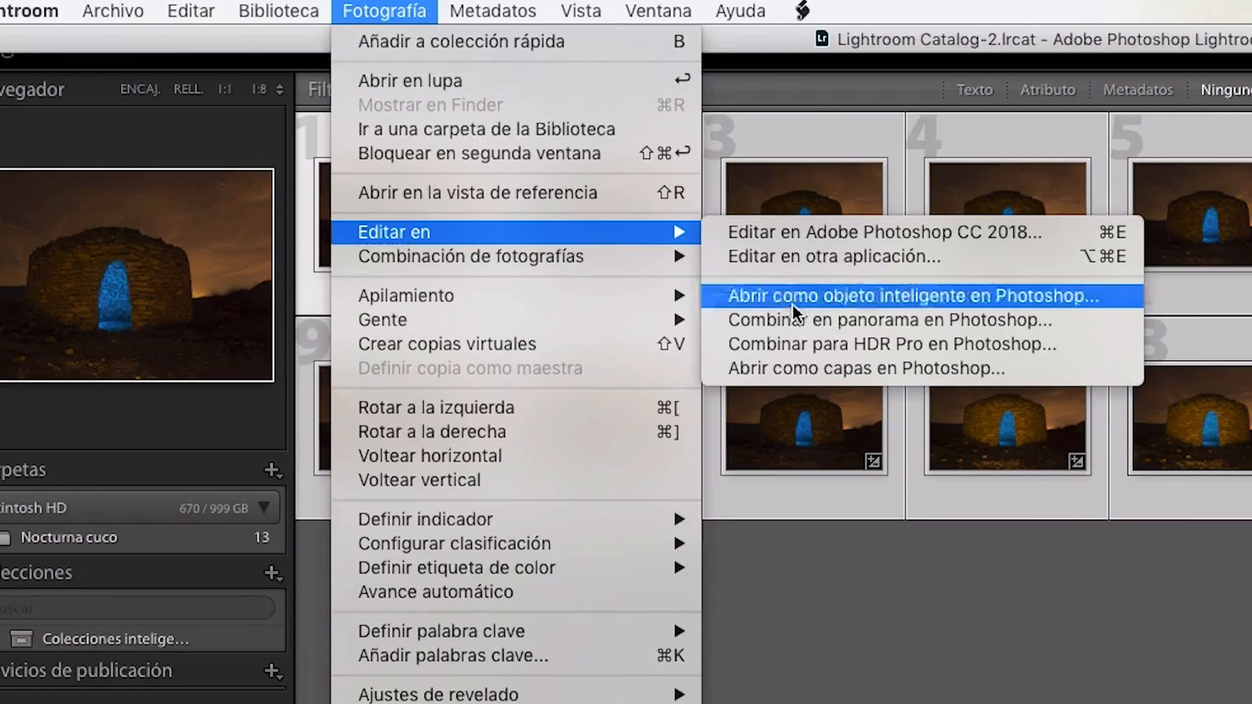
pyautogui.click(800, 373)
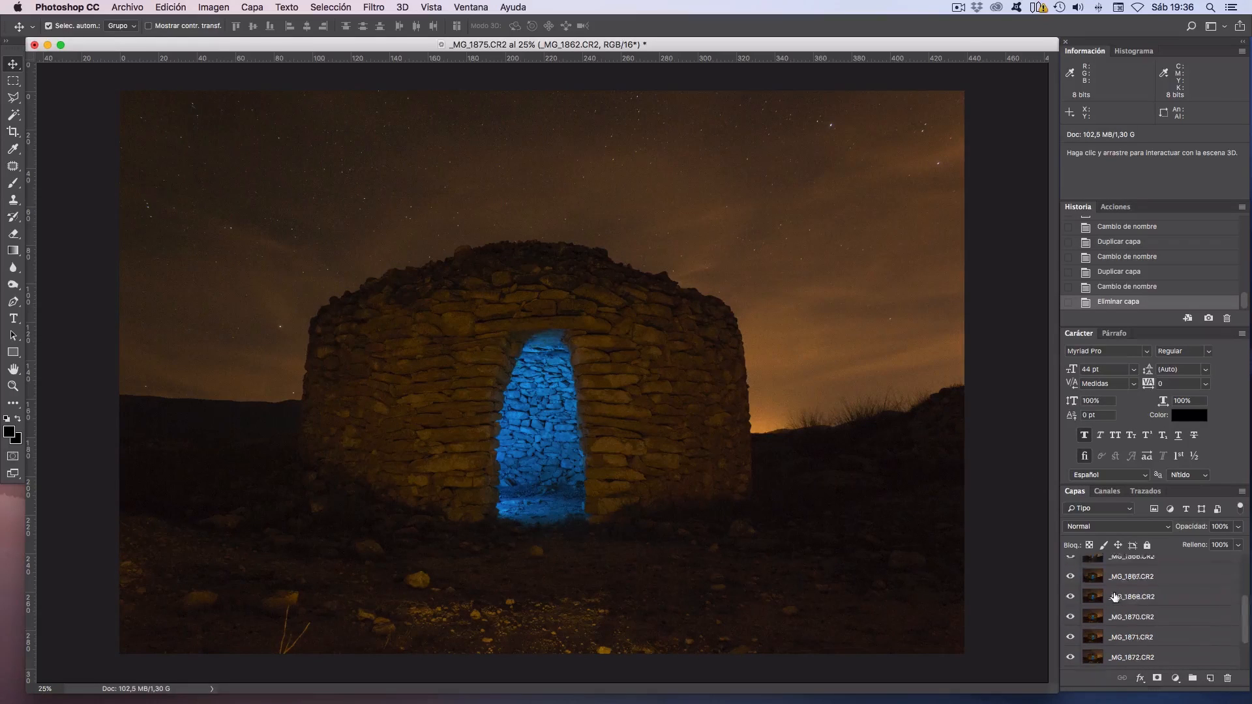
# Inspect the stack of photo layers and examine the grain and detail of the stone wall and blue doorway up close.
pyautogui.scroll(-5, 1117, 655)
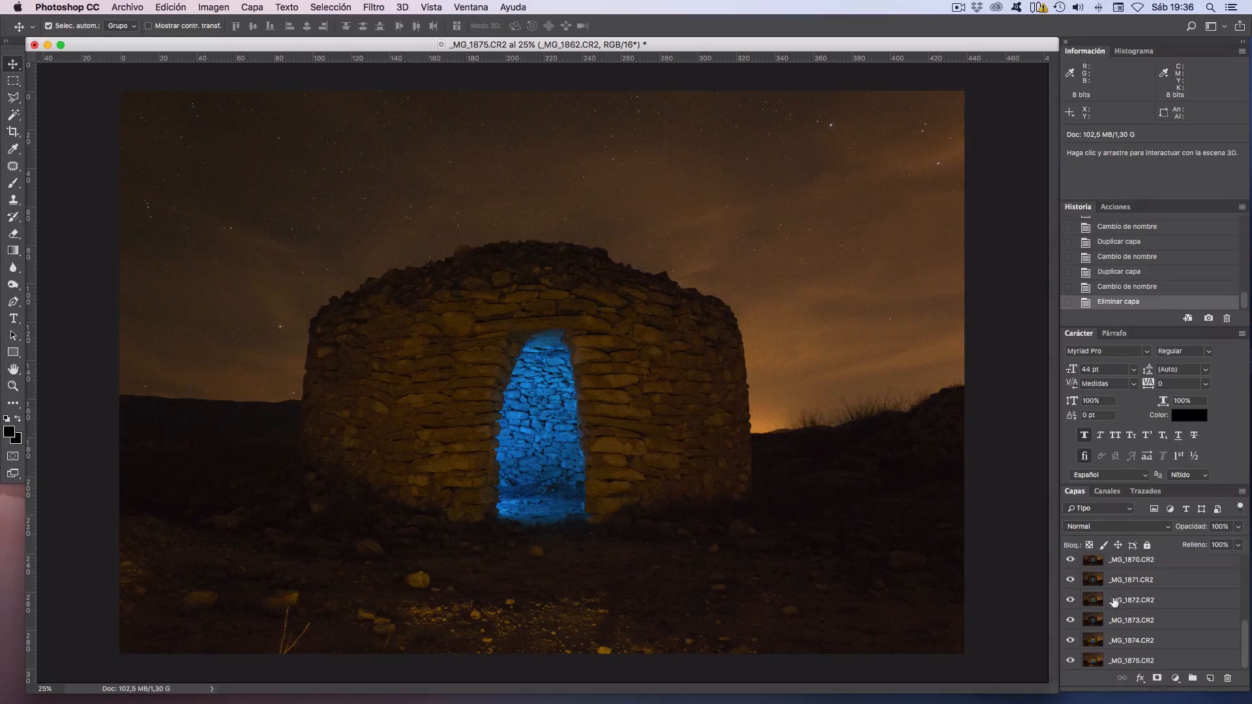
pyautogui.scroll(5, 1114, 601)
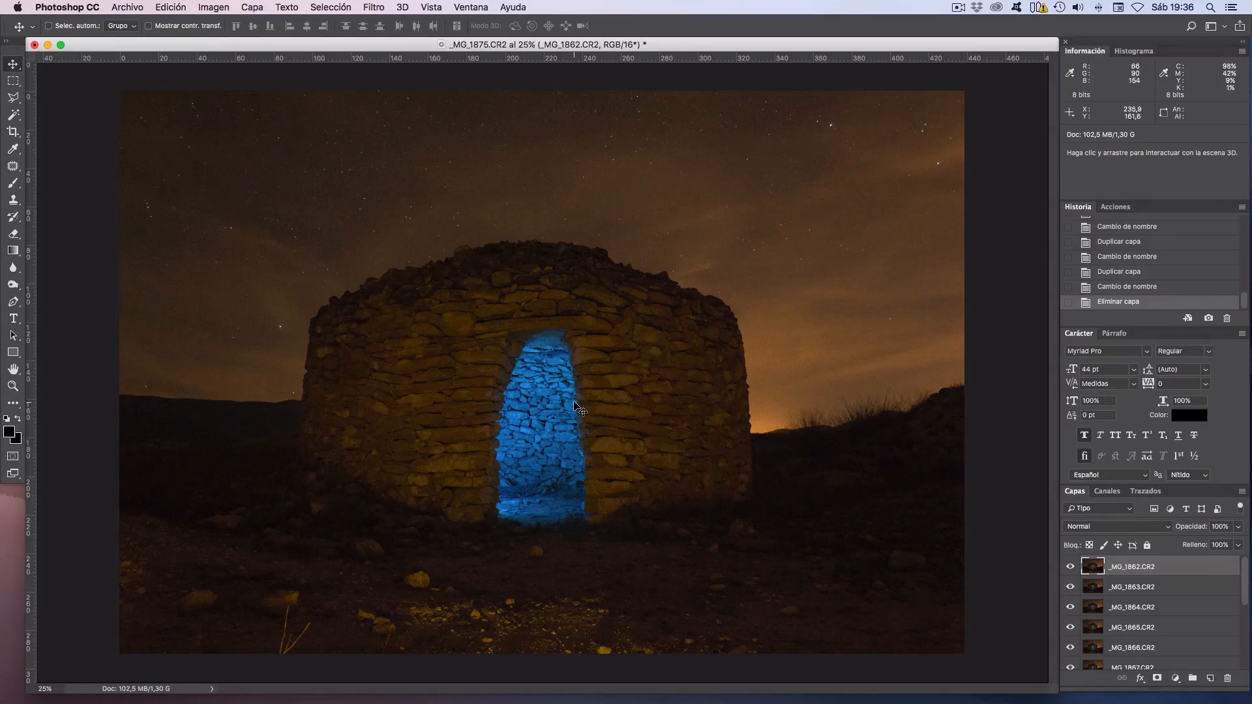
pyautogui.press('super+plus')
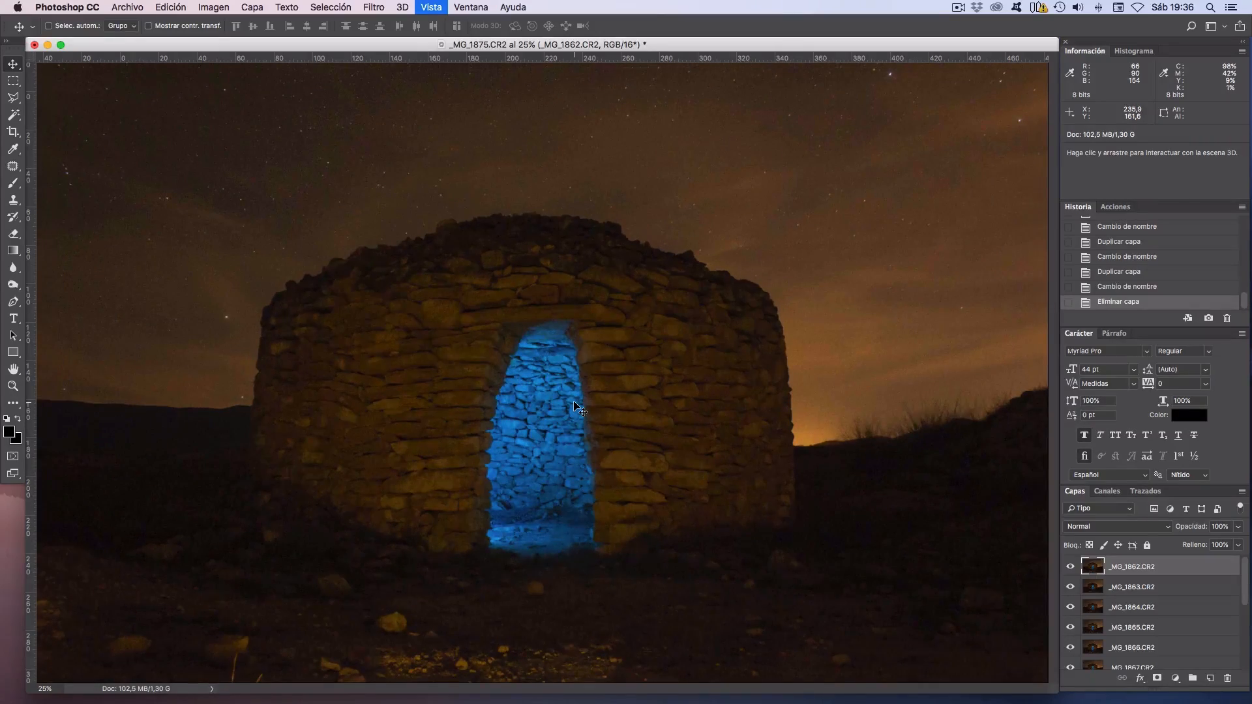
pyautogui.press('super+plus')
pyautogui.press('super+plus')
pyautogui.press('super+plus')
pyautogui.press('super+plus')
pyautogui.press('super+plus')
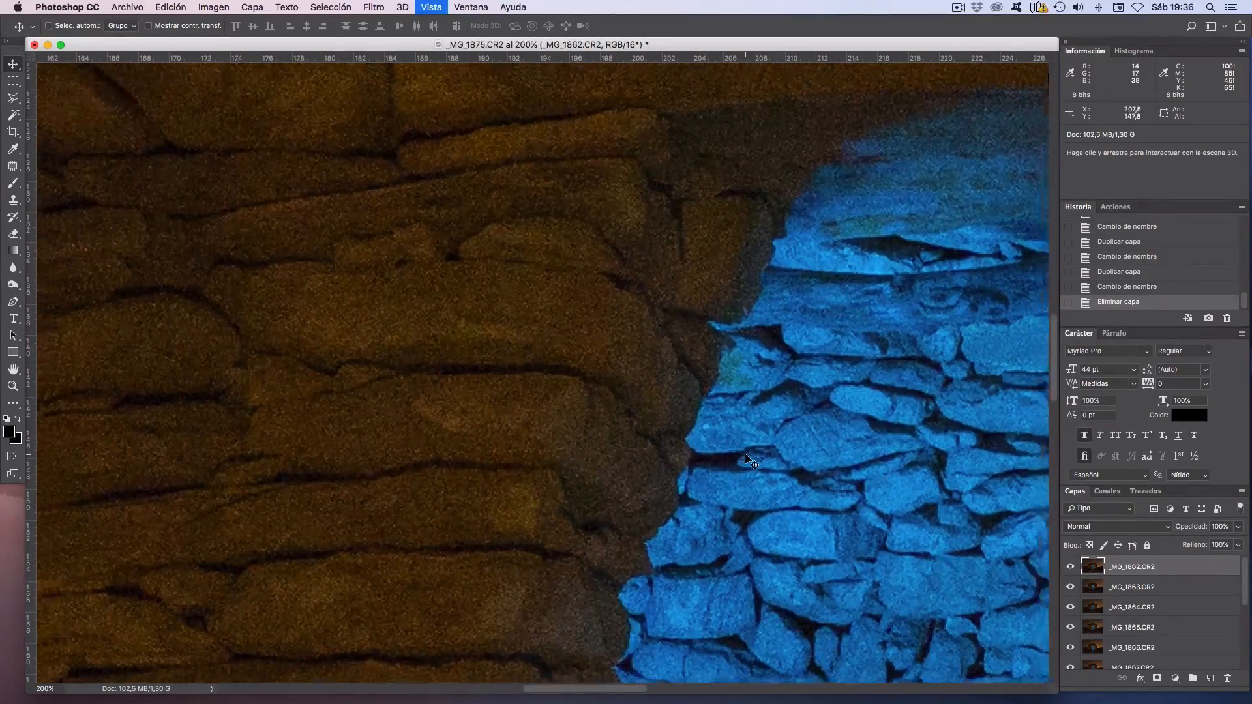
pyautogui.press('super+minus')
pyautogui.moveTo(403, 259); pyautogui.dragTo(460, 409)
pyautogui.moveTo(687, 350); pyautogui.dragTo(405, 346)
pyautogui.moveTo(745, 496); pyautogui.dragTo(547, 296)
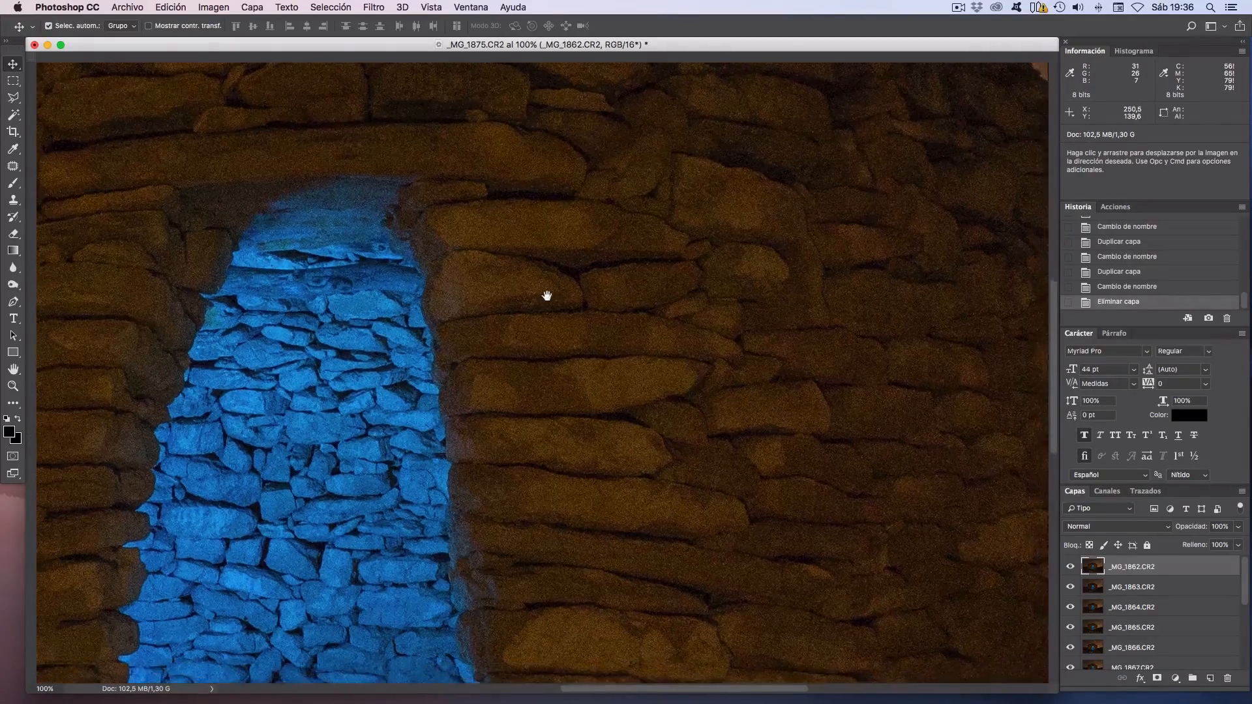
pyautogui.moveTo(706, 545); pyautogui.dragTo(702, 391)
pyautogui.moveTo(576, 469); pyautogui.dragTo(768, 481)
pyautogui.moveTo(247, 460); pyautogui.dragTo(478, 470)
pyautogui.moveTo(422, 399); pyautogui.dragTo(486, 450)
pyautogui.moveTo(360, 367); pyautogui.dragTo(471, 431)
pyautogui.moveTo(388, 331); pyautogui.dragTo(389, 412)
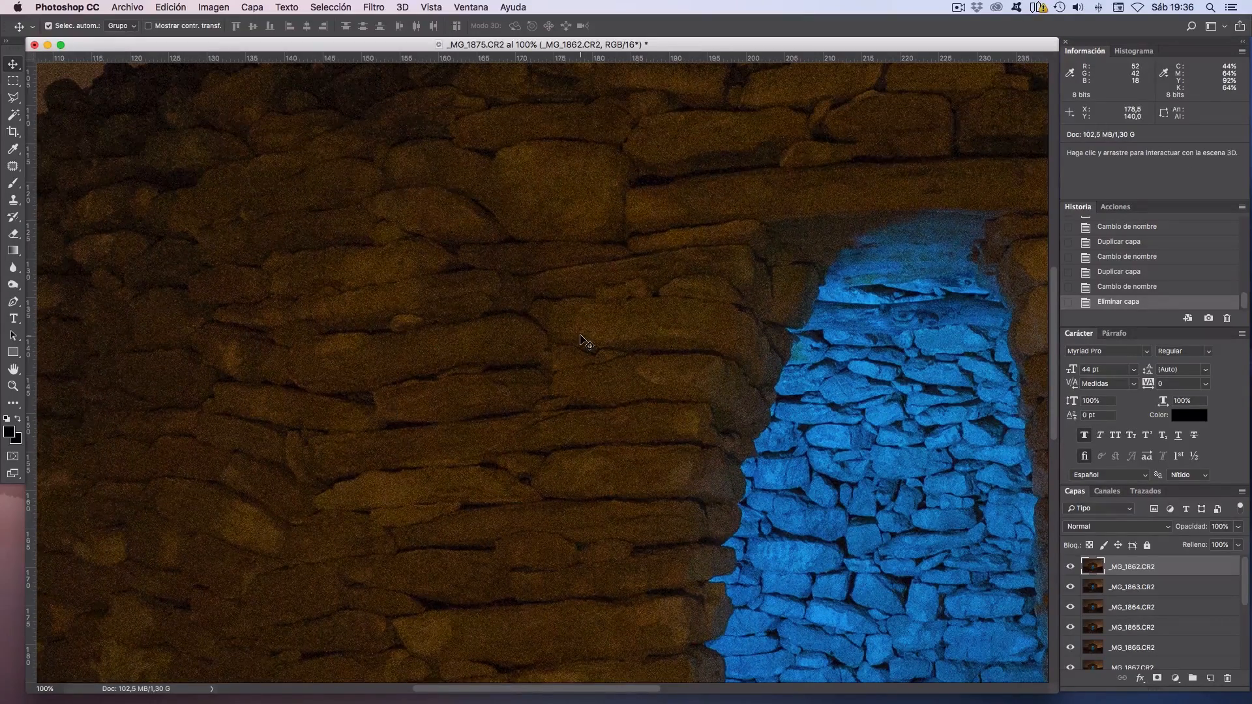
pyautogui.press('super+minus')
pyautogui.press('super+minus')
pyautogui.press('super+minus')
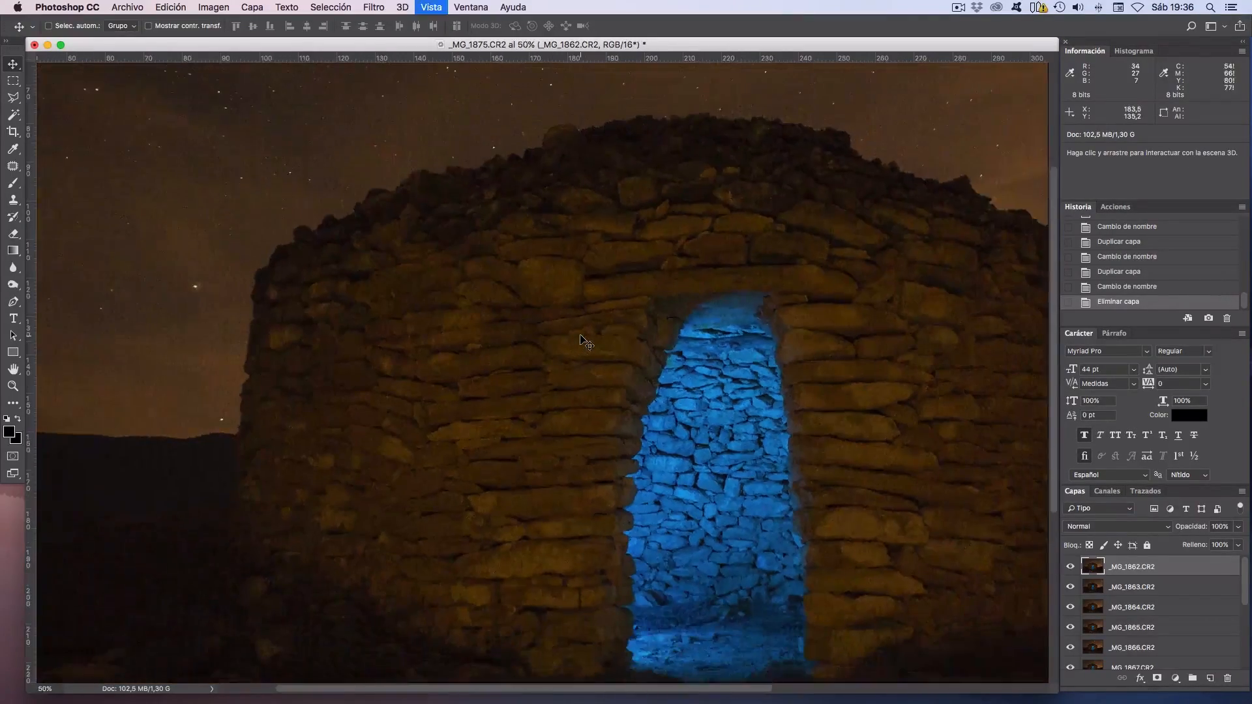
pyautogui.press('super+minus')
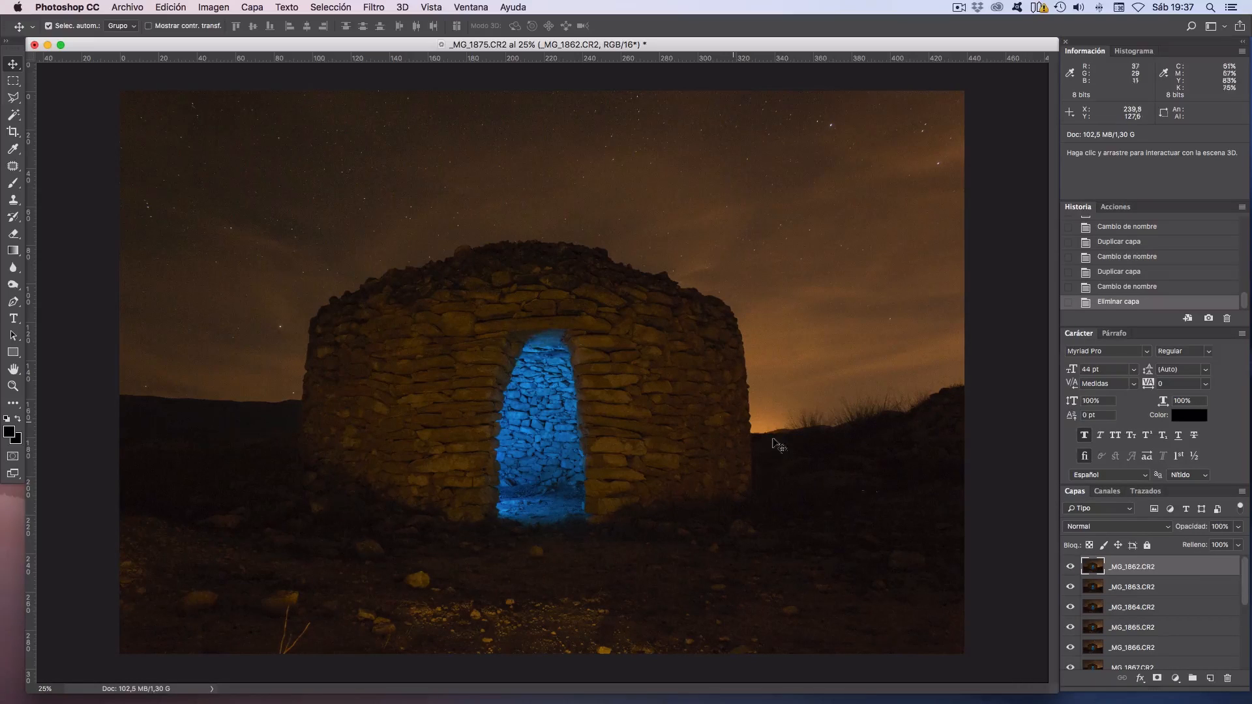
# Select all layers from _MG_1862.CR2 to _MG_1875.CR2 and auto-align them with the Automatic projection.
pyautogui.scroll(-5, 1141, 595)
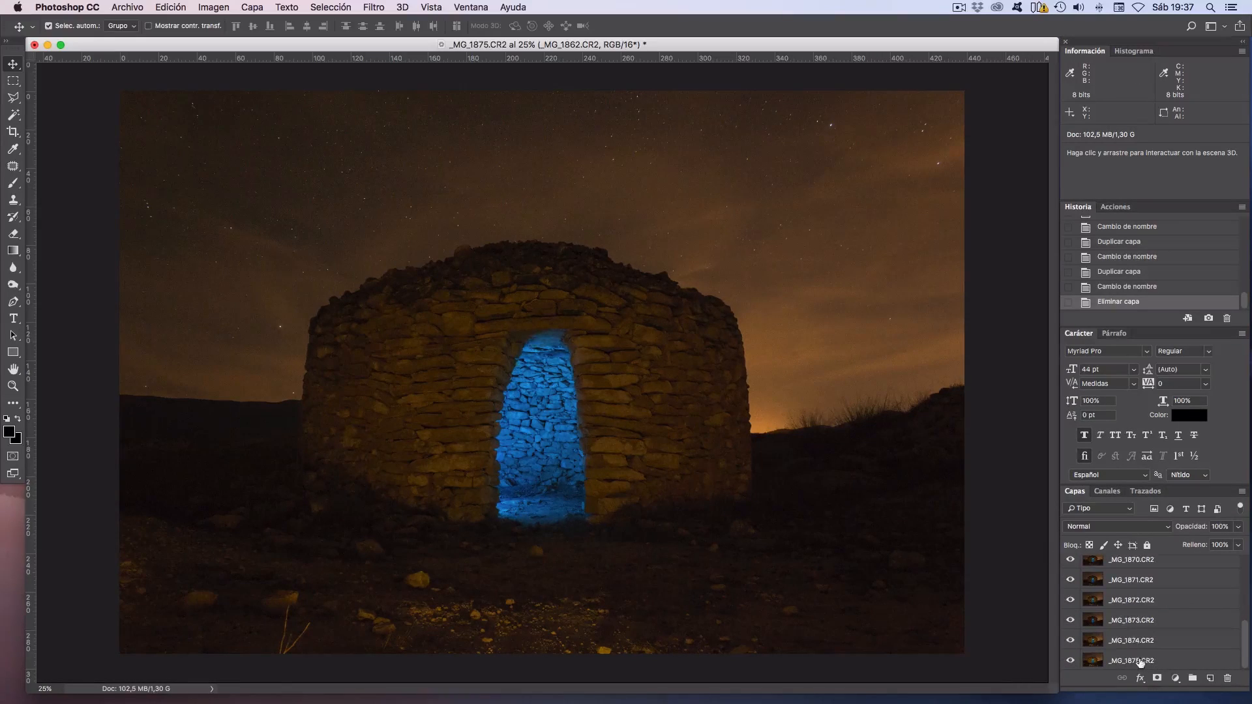
pyautogui.keyDown('shift'); pyautogui.click(1140, 662); pyautogui.keyUp('shift')
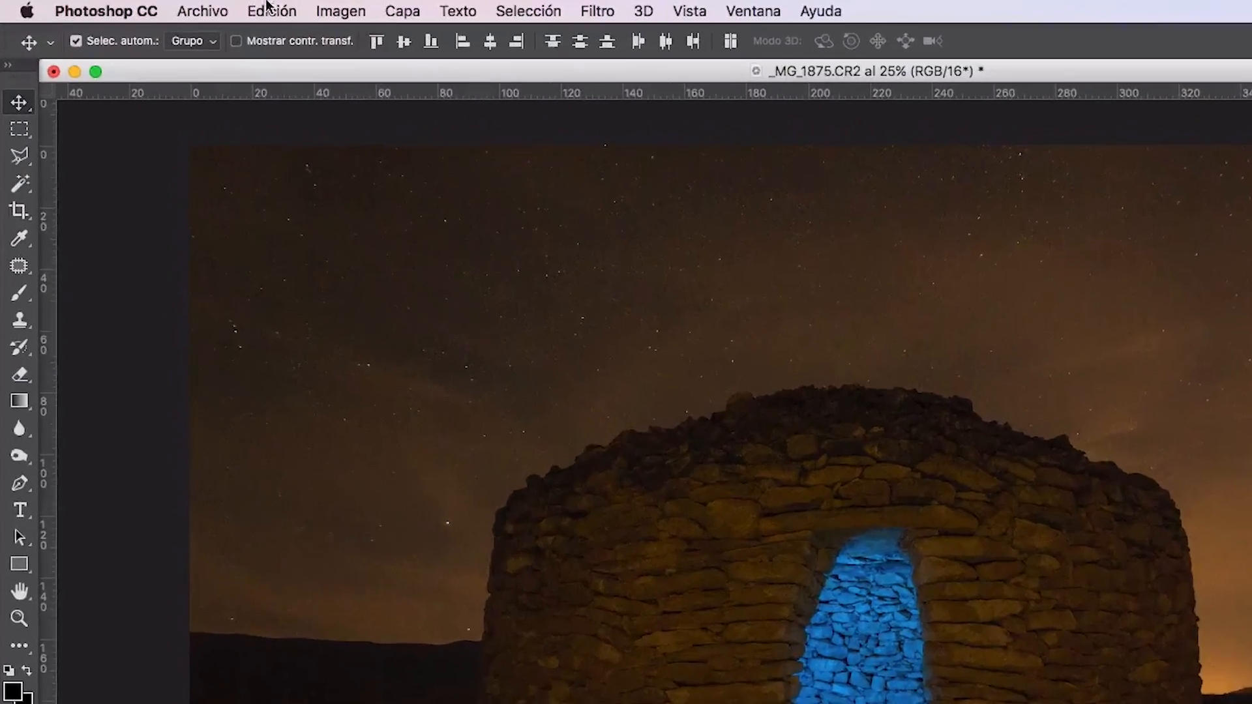
pyautogui.click(168, 6)
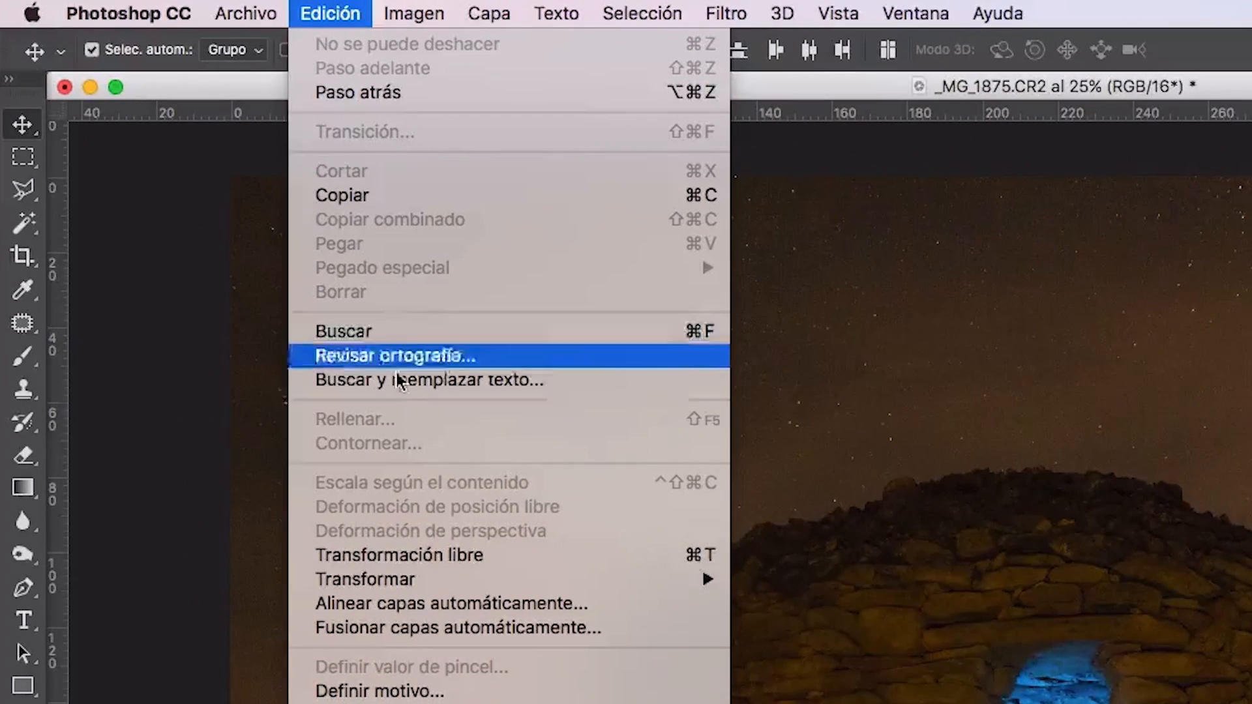
pyautogui.click(384, 602)
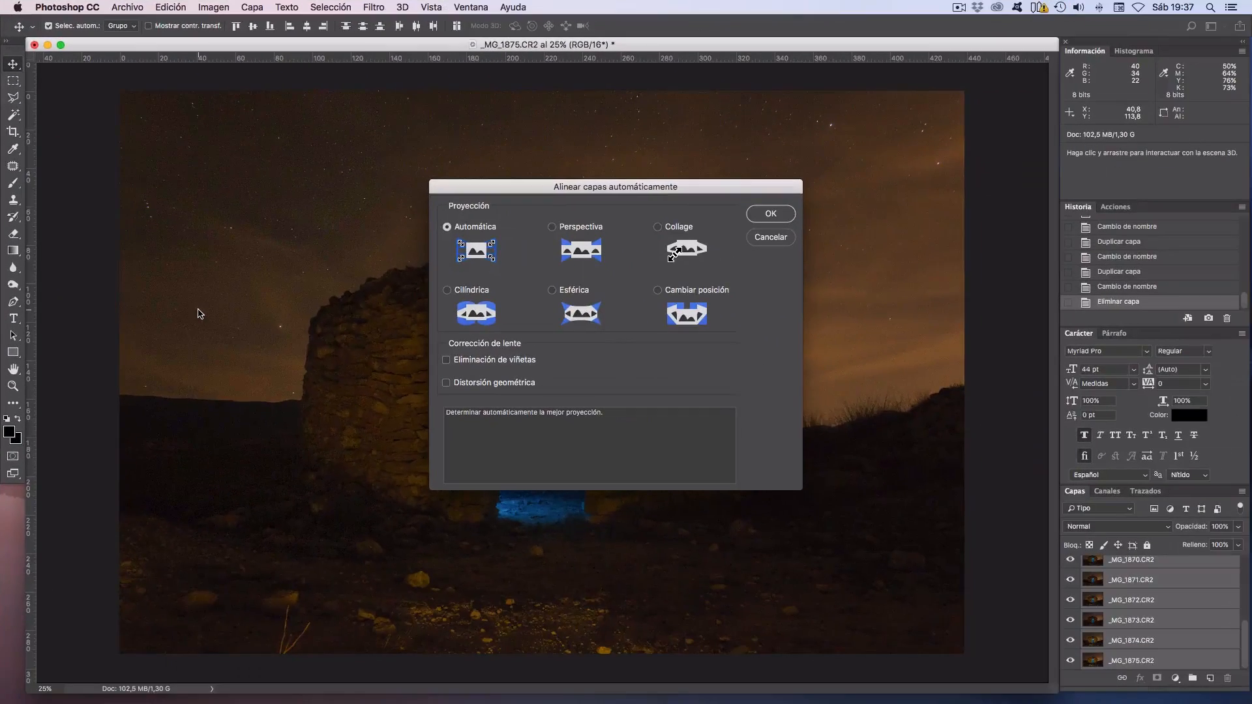
pyautogui.click(778, 216)
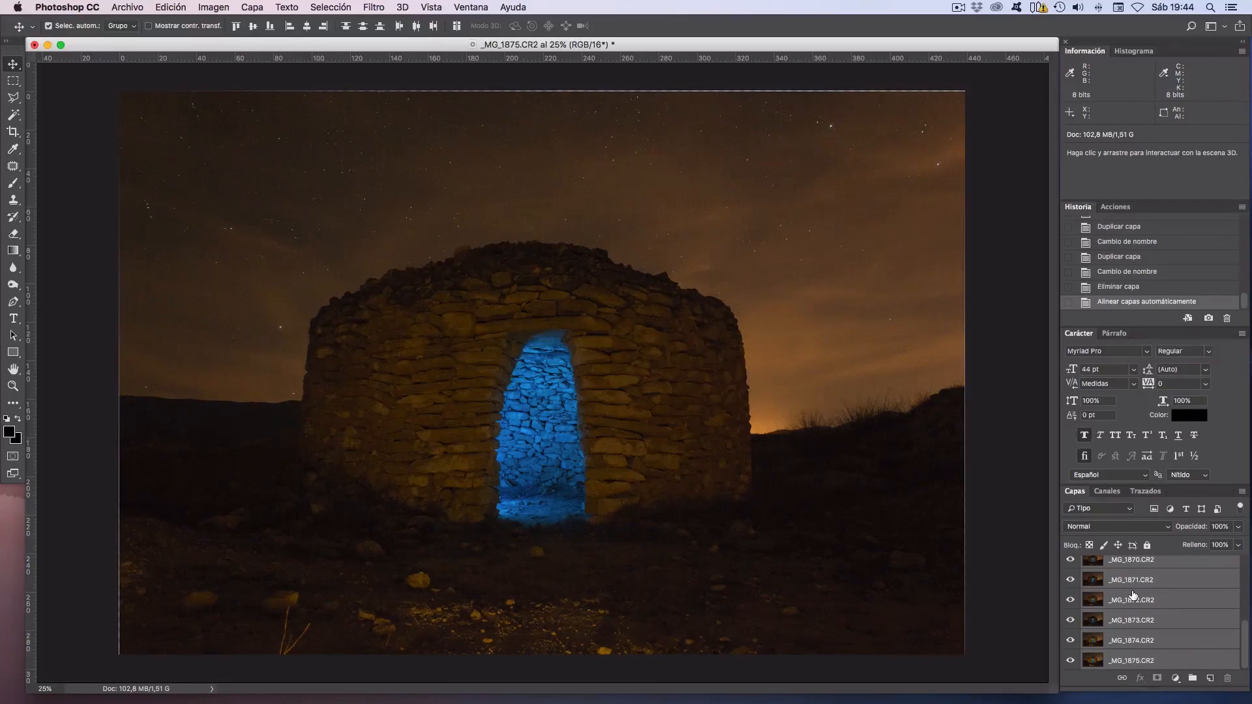
# Select all layers from _MG_1862.CR2 to _MG_1875.CR2 and convert them into a single smart object.
pyautogui.scroll(3, 1133, 595)
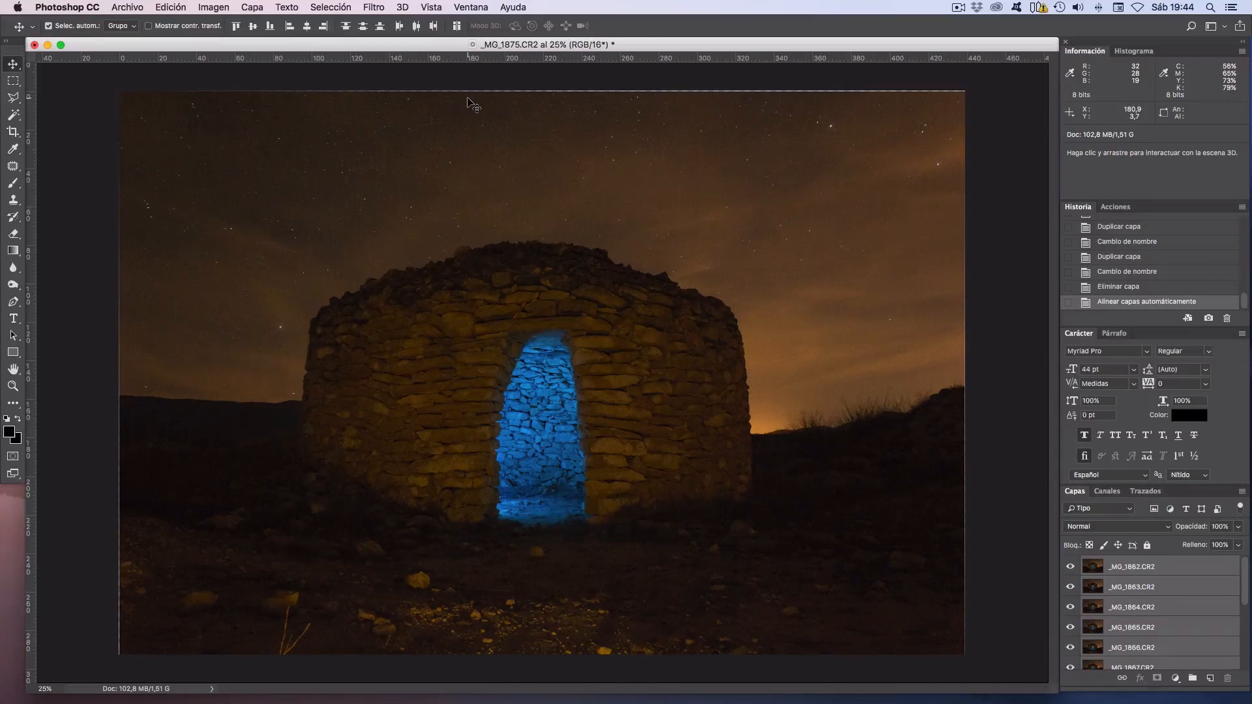
pyautogui.click(1161, 574)
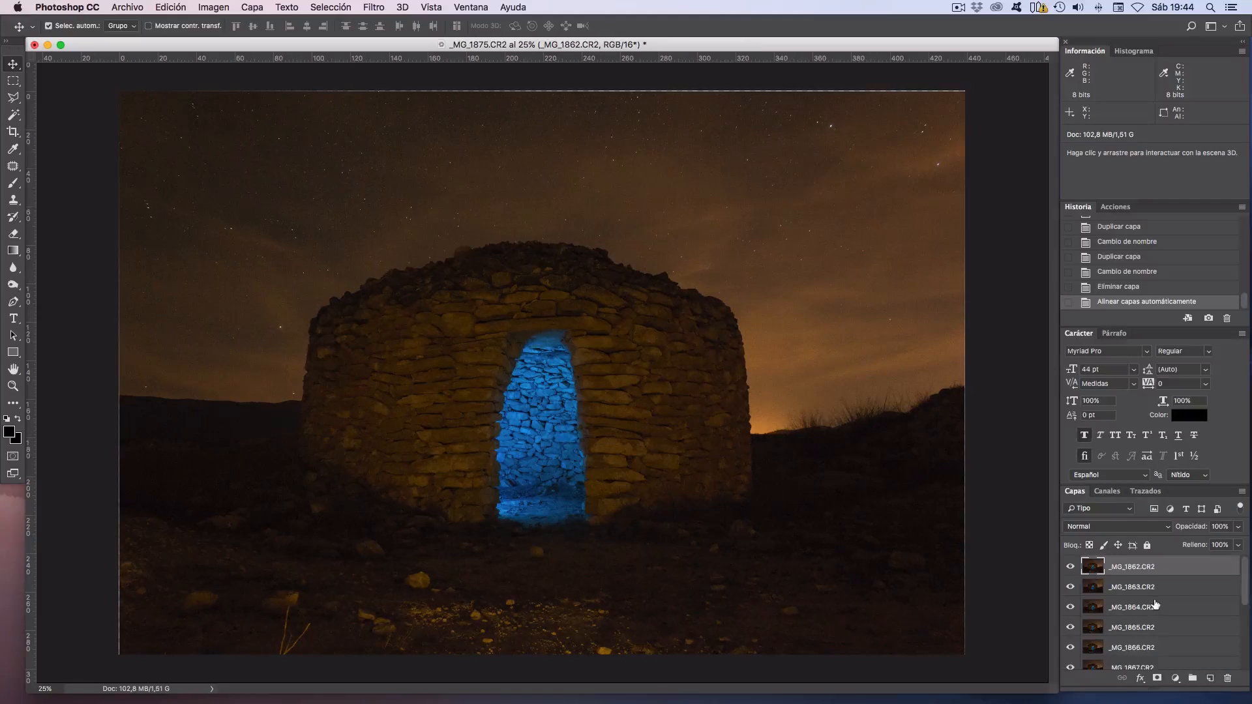
pyautogui.scroll(-5, 1155, 607)
pyautogui.keyDown('shift'); pyautogui.click(1139, 663); pyautogui.keyUp('shift')
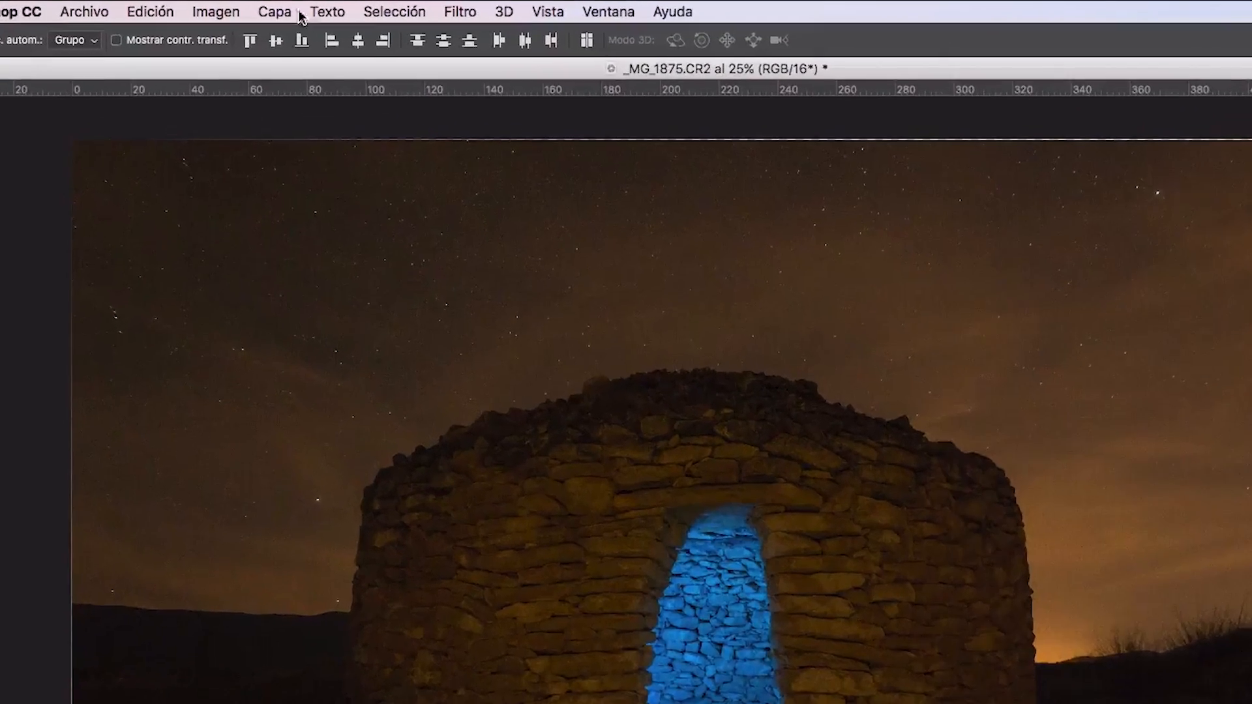
pyautogui.click(252, 7)
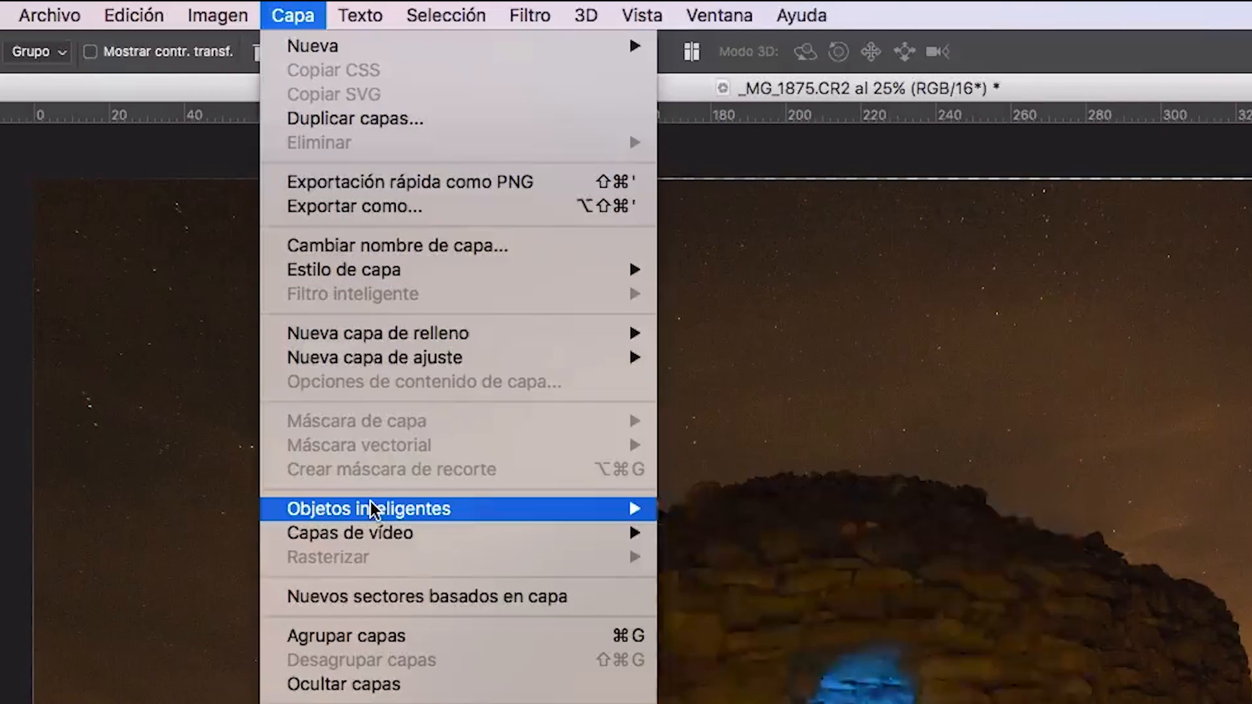
pyautogui.moveTo(371, 512)
pyautogui.click(817, 513)
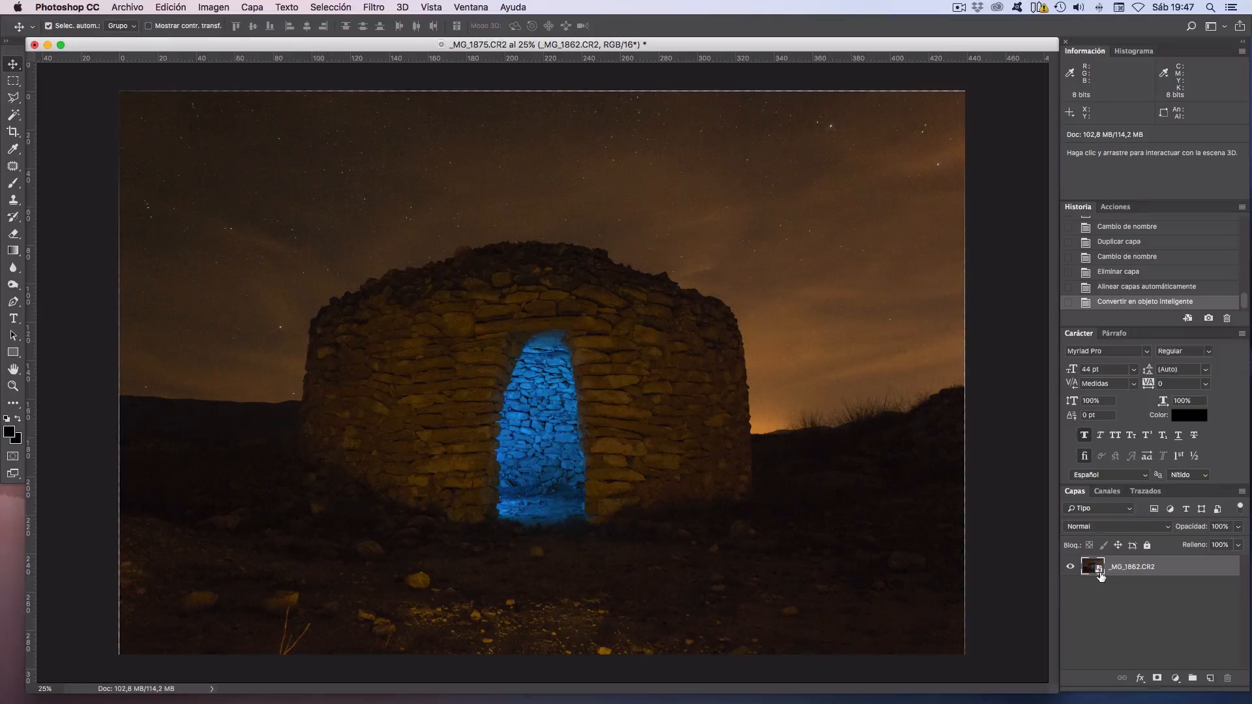
# Duplicate the _MG_1862.CR2 smart object layer as _MG_1862.CR2 copia within the same document.
pyautogui.rightClick(1120, 569)
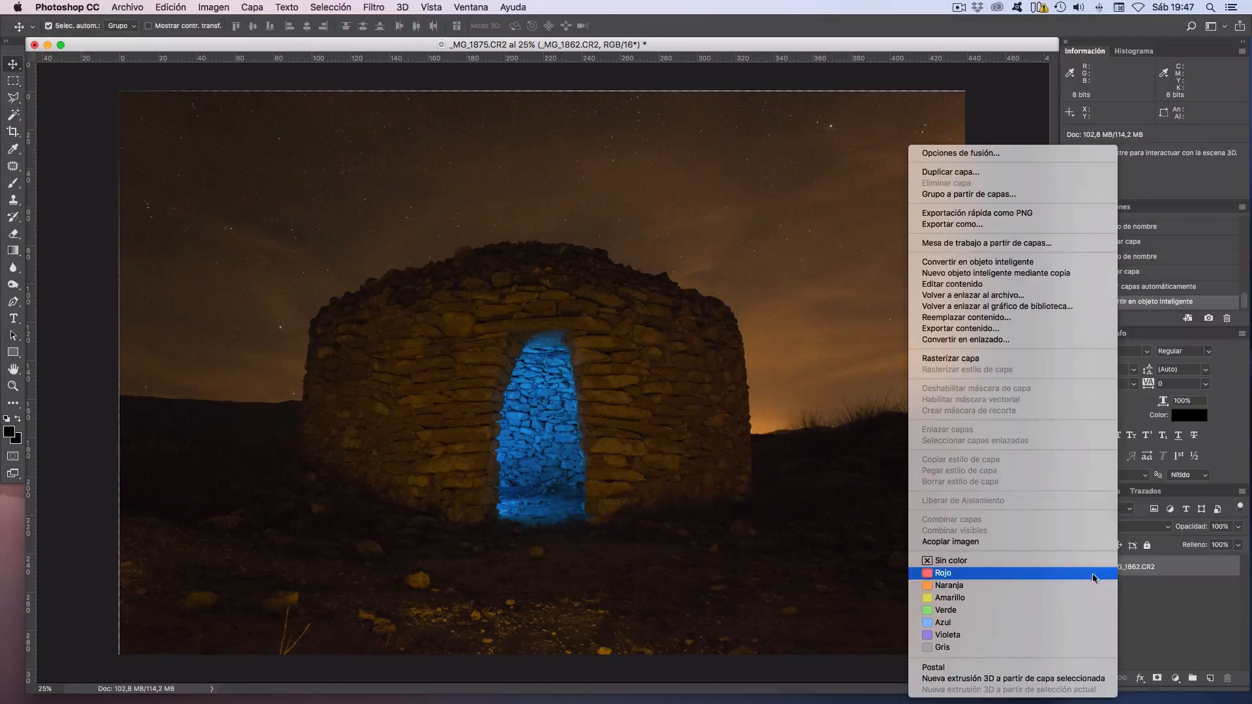
pyautogui.click(988, 173)
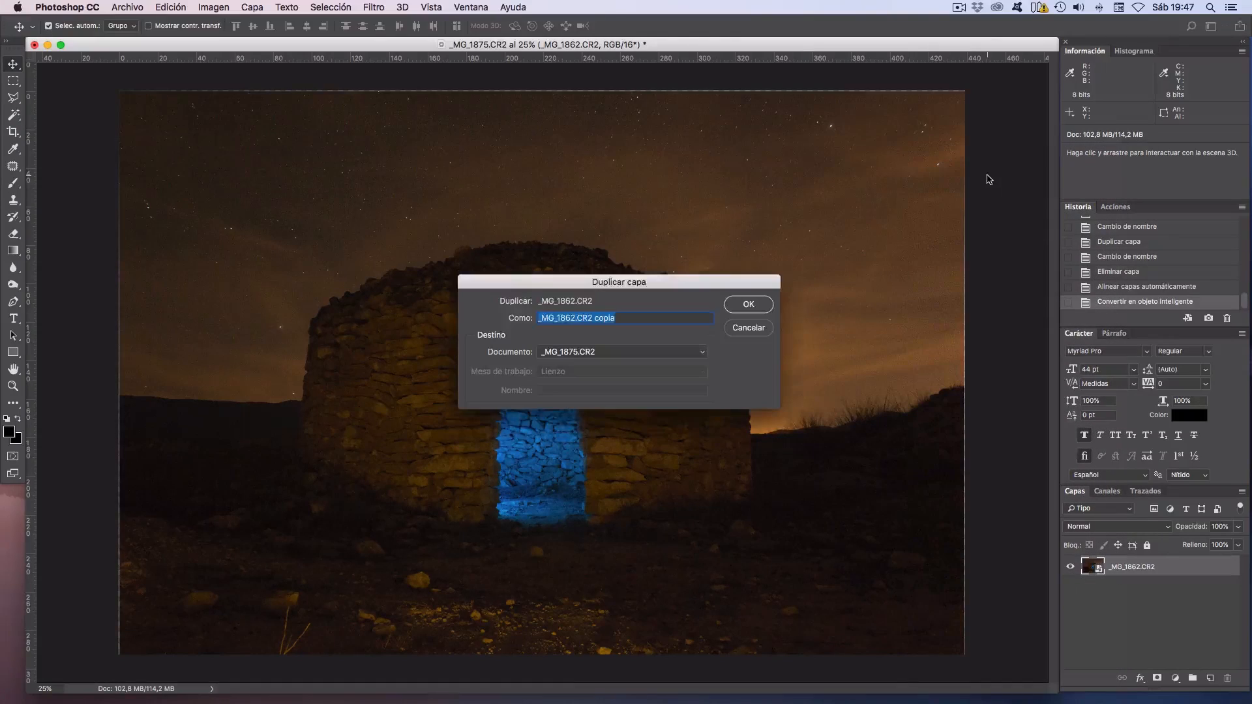
pyautogui.click(759, 309)
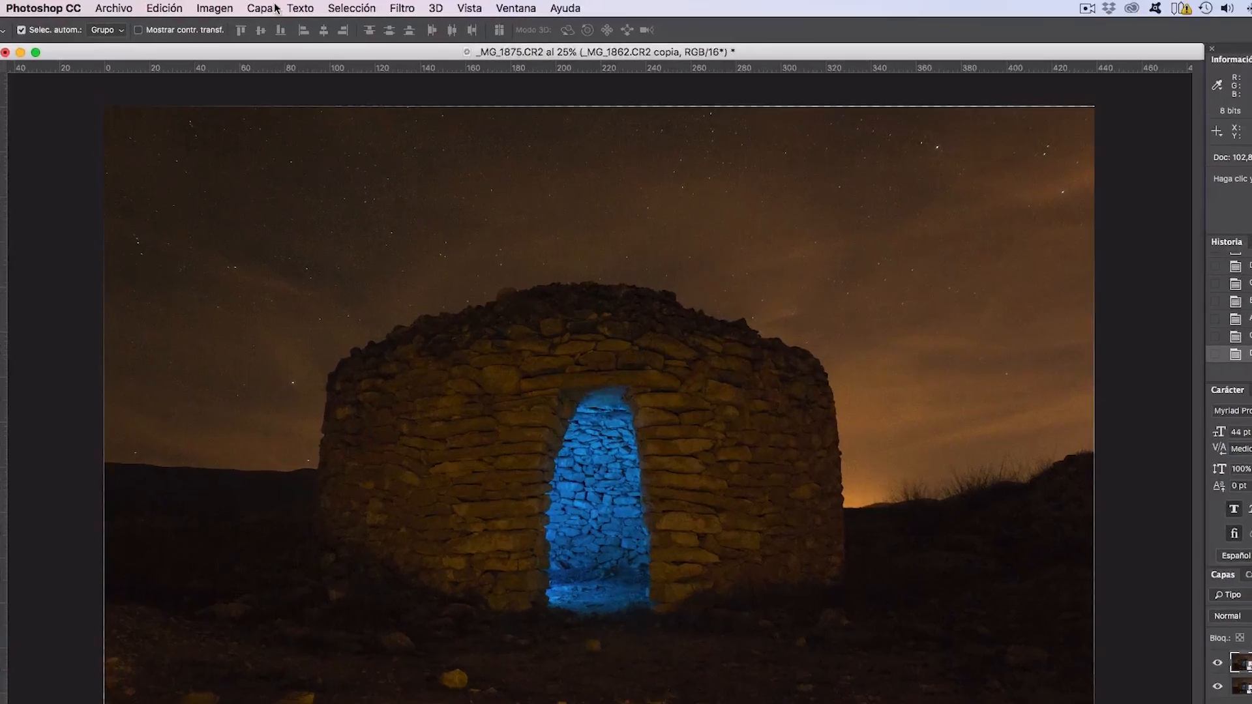
# Set the stack mode of the duplicated smart object to Median (Mediana).
pyautogui.click(252, 8)
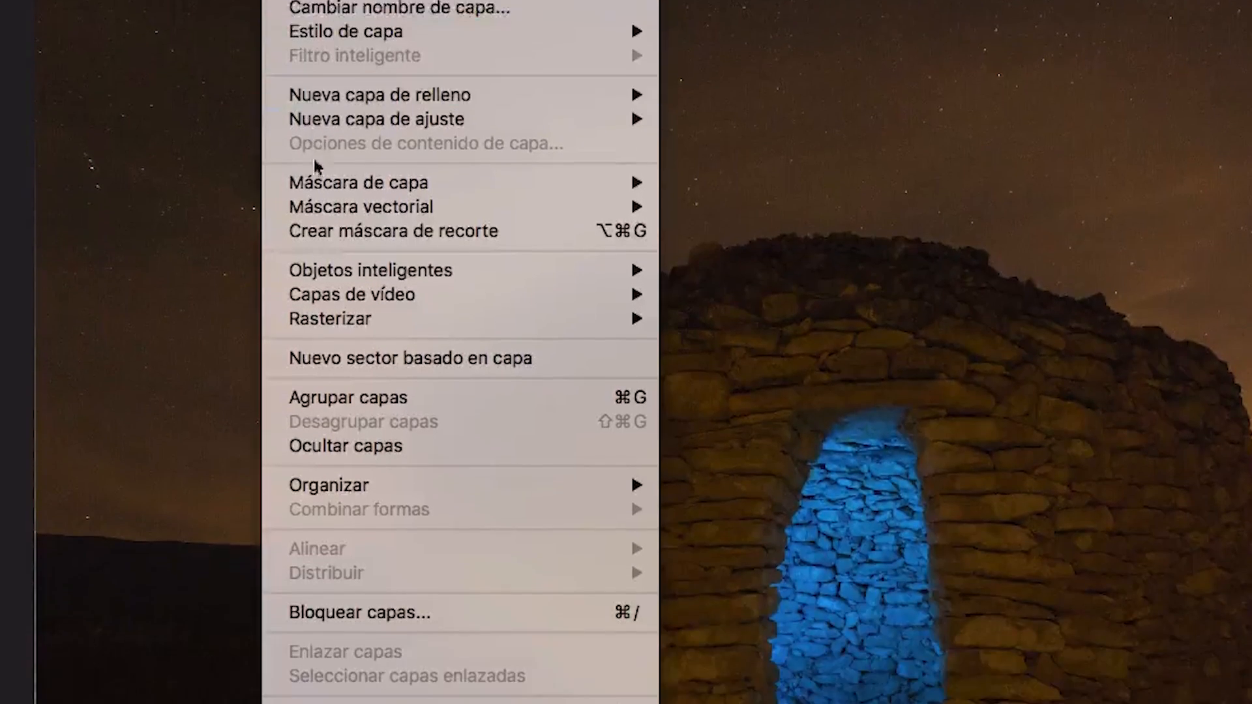
pyautogui.moveTo(330, 512)
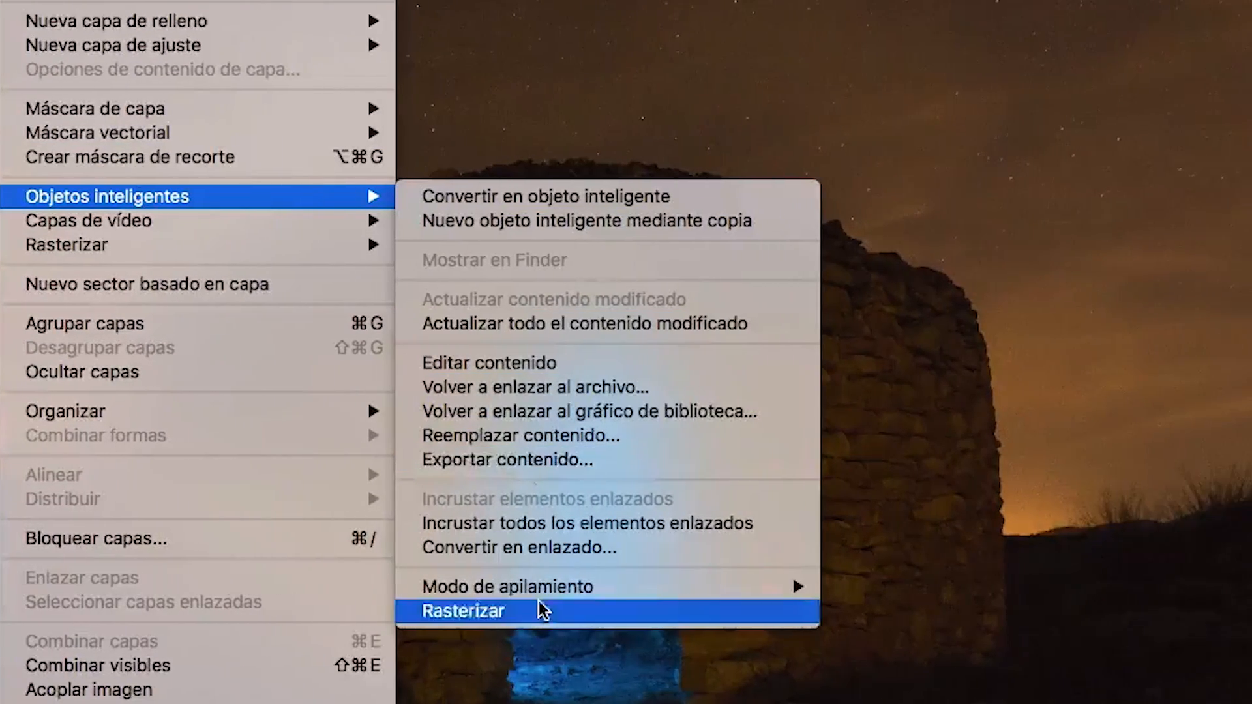
pyautogui.moveTo(547, 595)
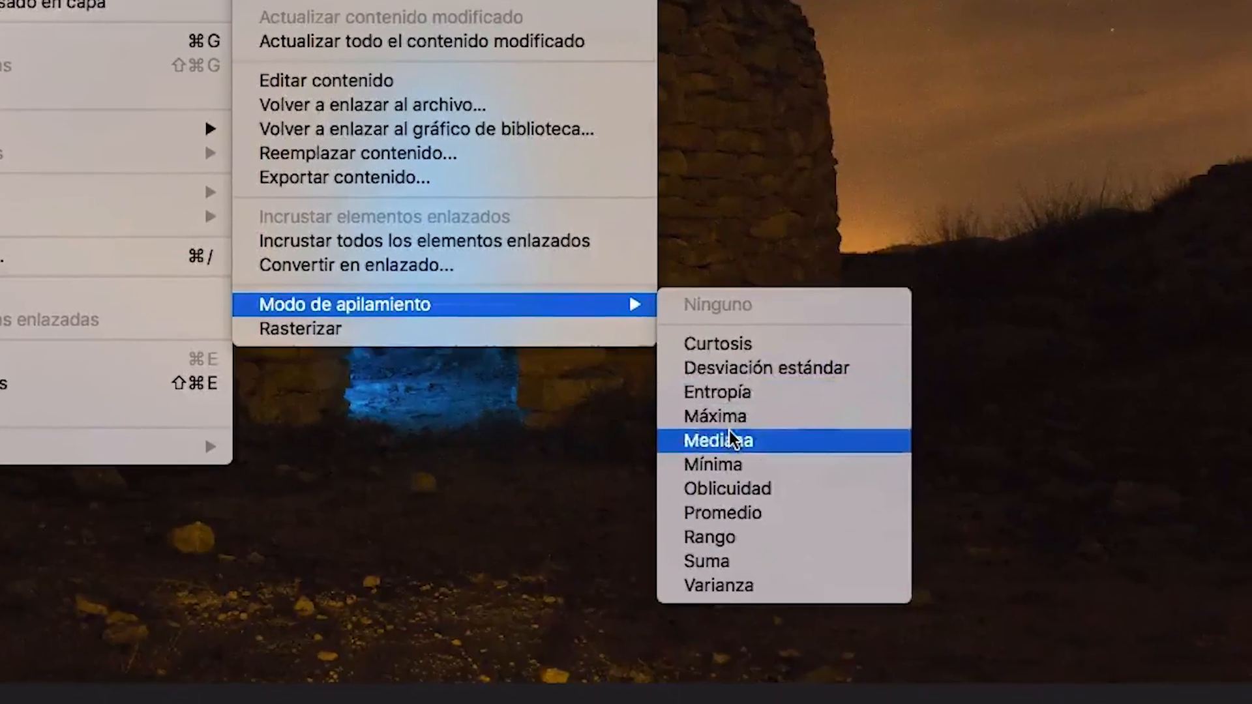
pyautogui.click(731, 440)
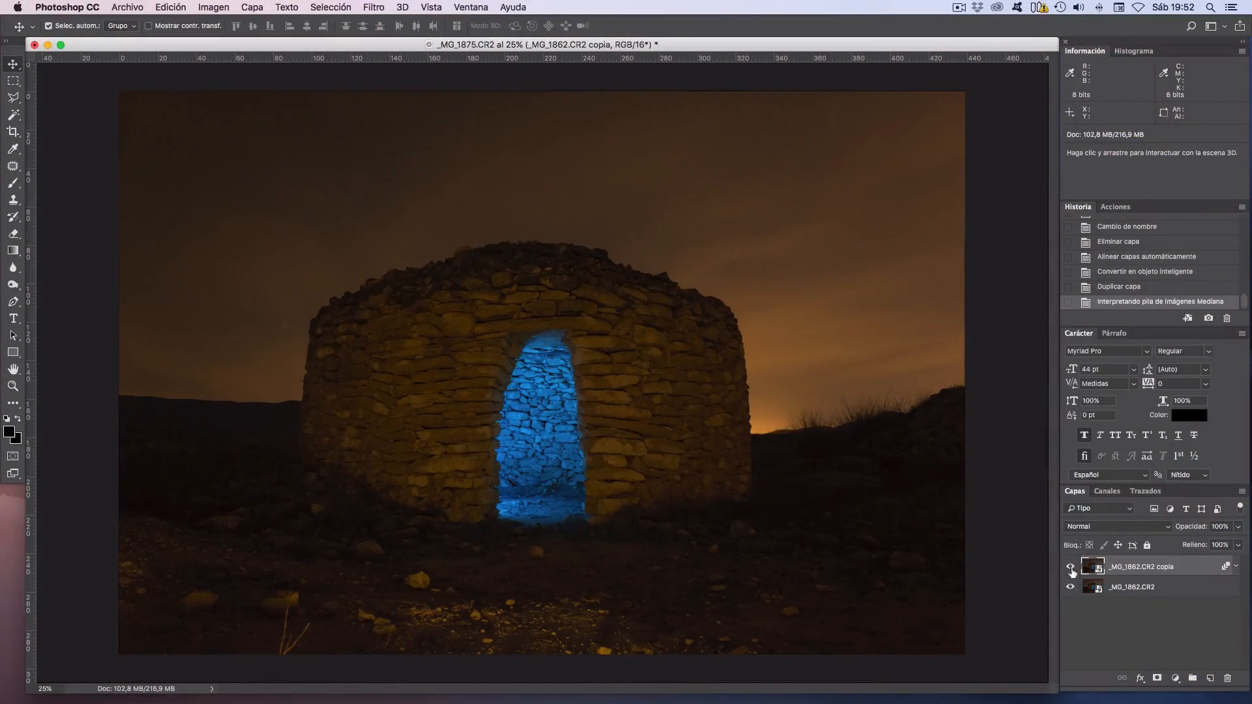
# Compare the grain around the blue doorway at 100% with the median copy layer shown and hidden.
pyautogui.press('super+plus')
pyautogui.press('super+plus')
pyautogui.press('super+plus')
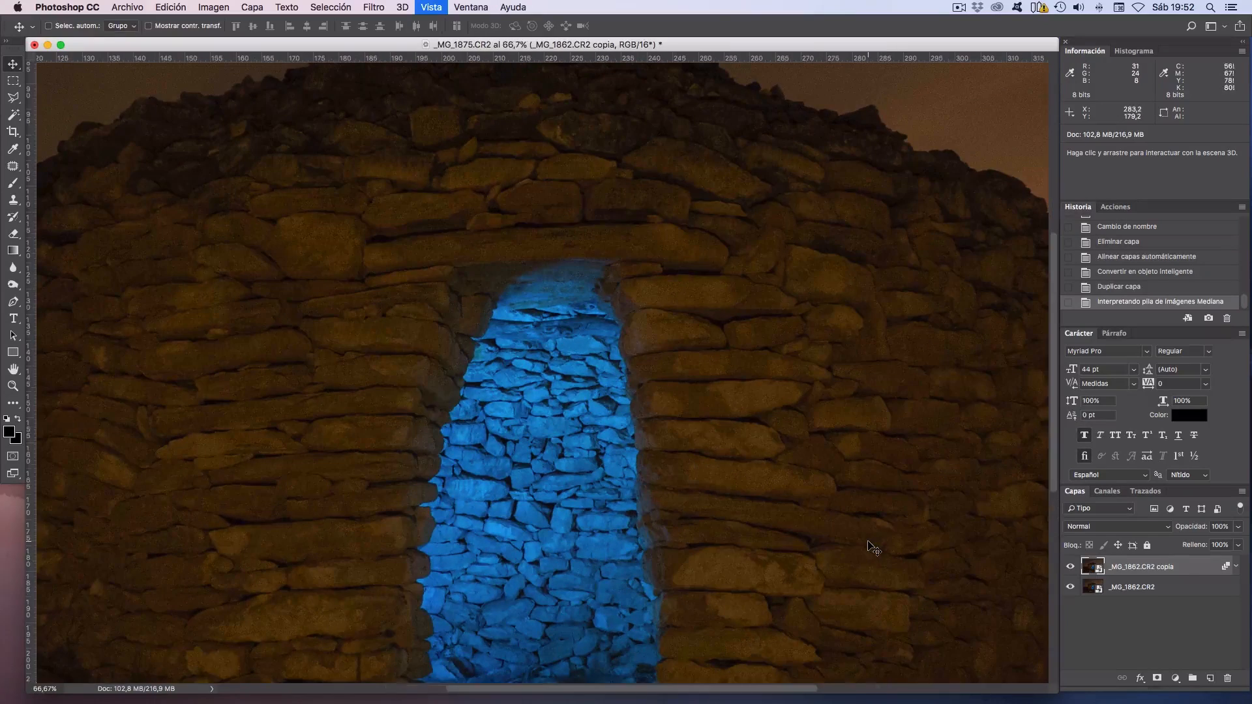
pyautogui.press('super+plus')
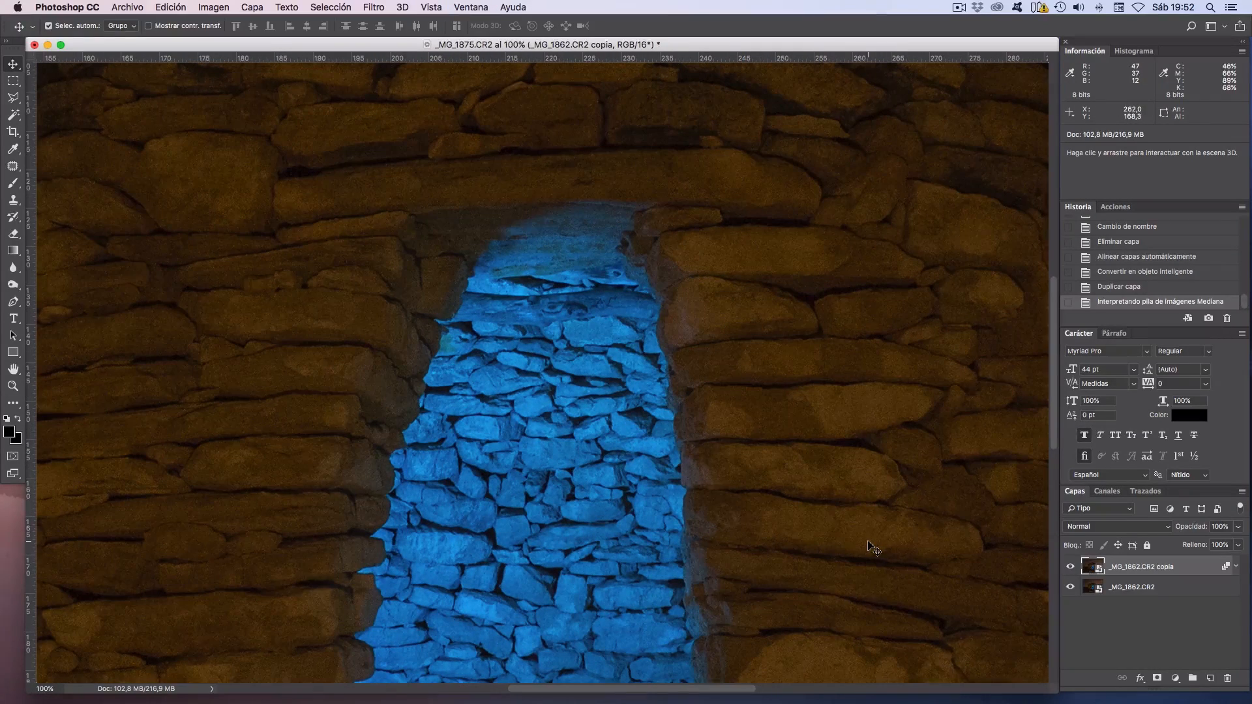
pyautogui.moveTo(575, 515); pyautogui.dragTo(615, 478)
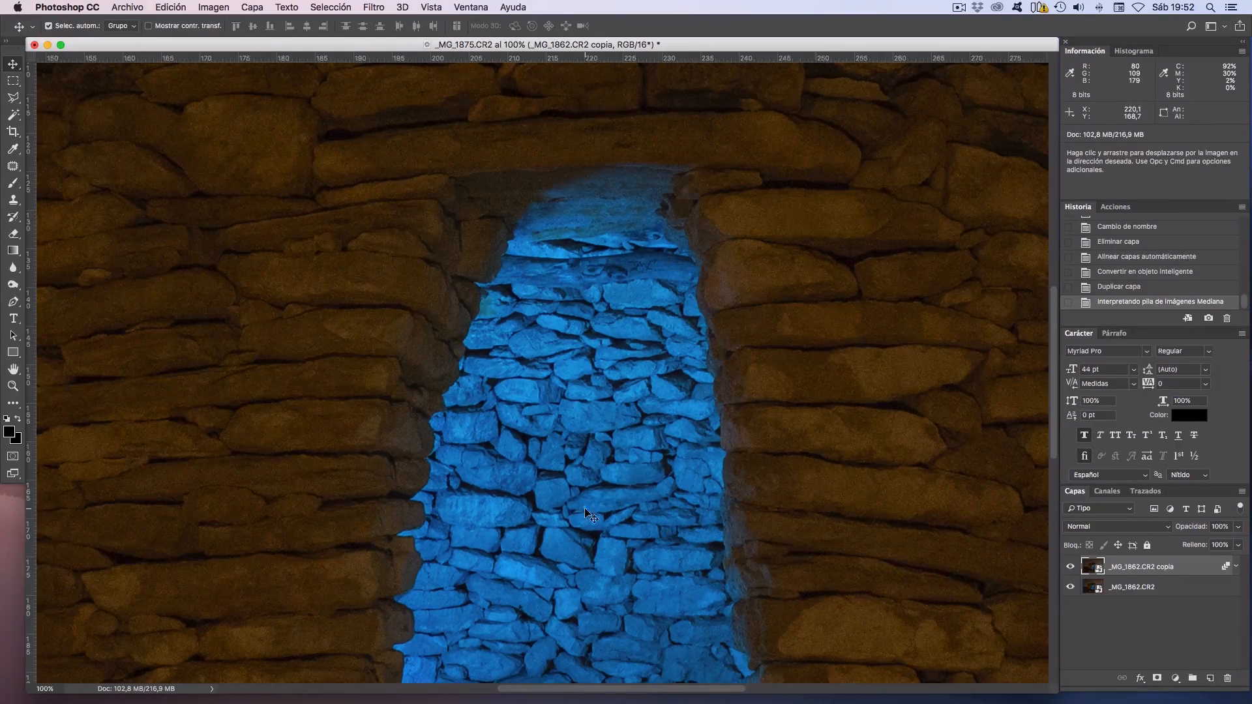
pyautogui.click(1070, 569)
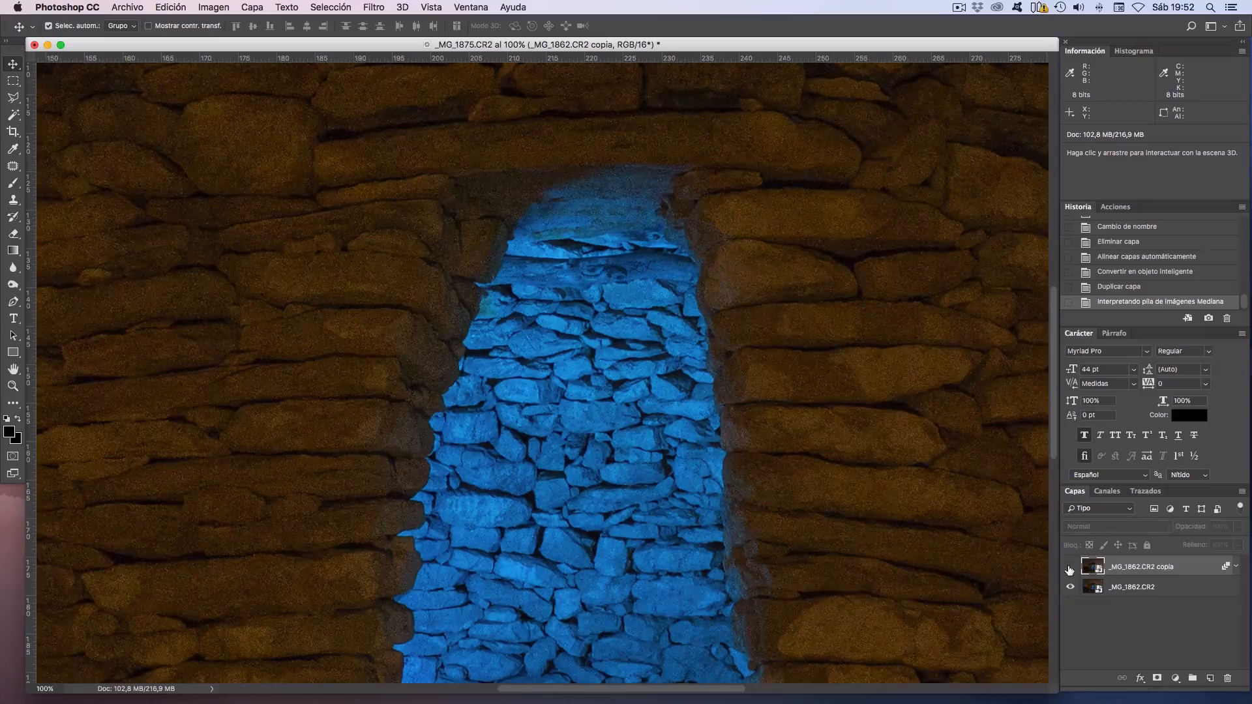
pyautogui.click(1069, 568)
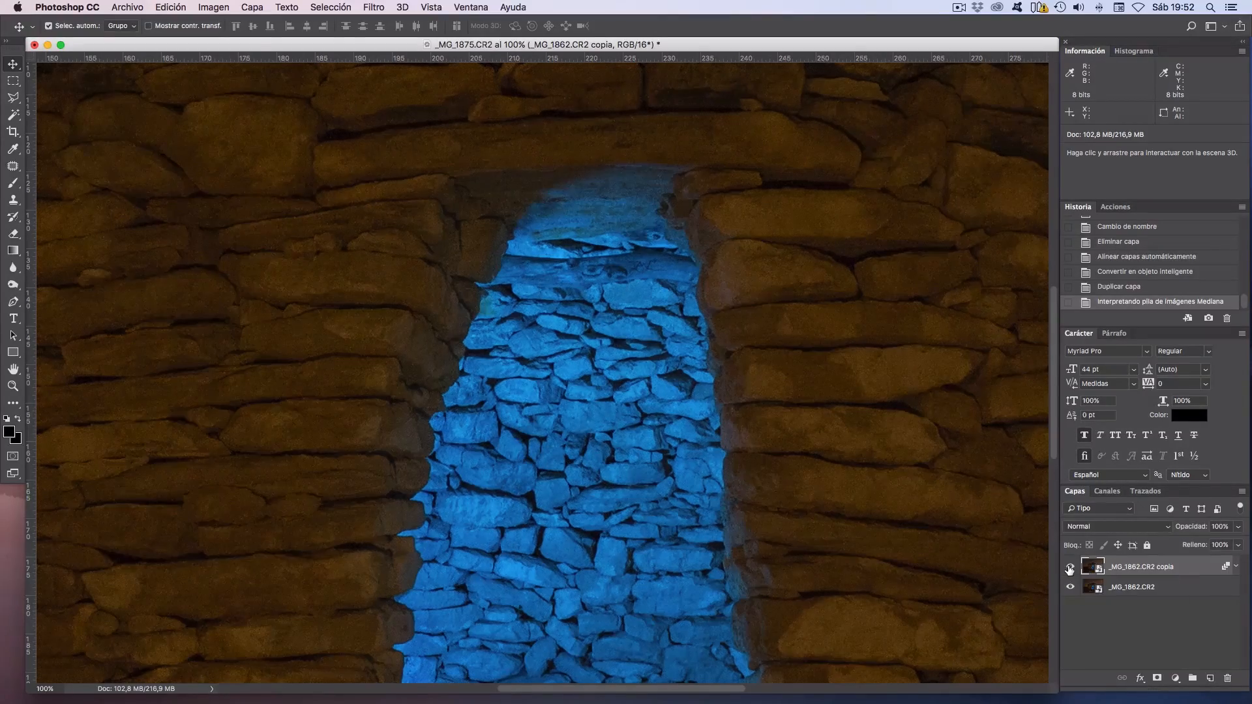
pyautogui.click(1069, 568)
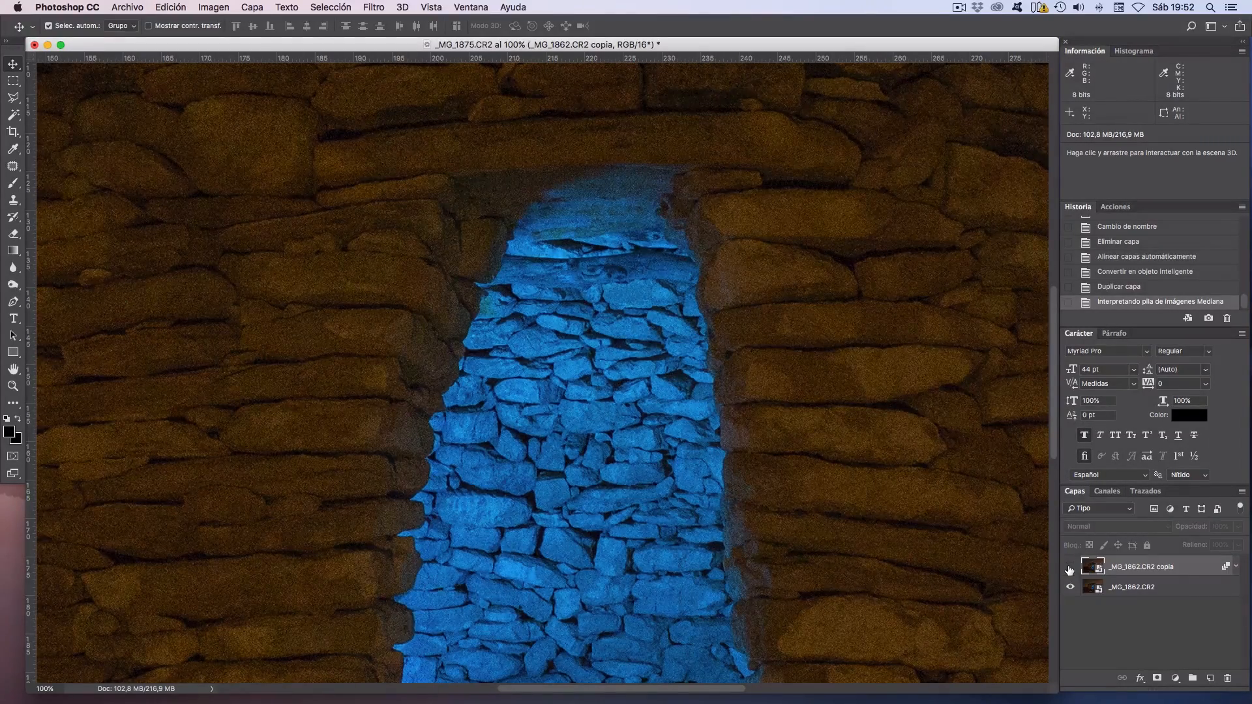
pyautogui.click(1069, 569)
pyautogui.click(1069, 569)
pyautogui.click(1070, 569)
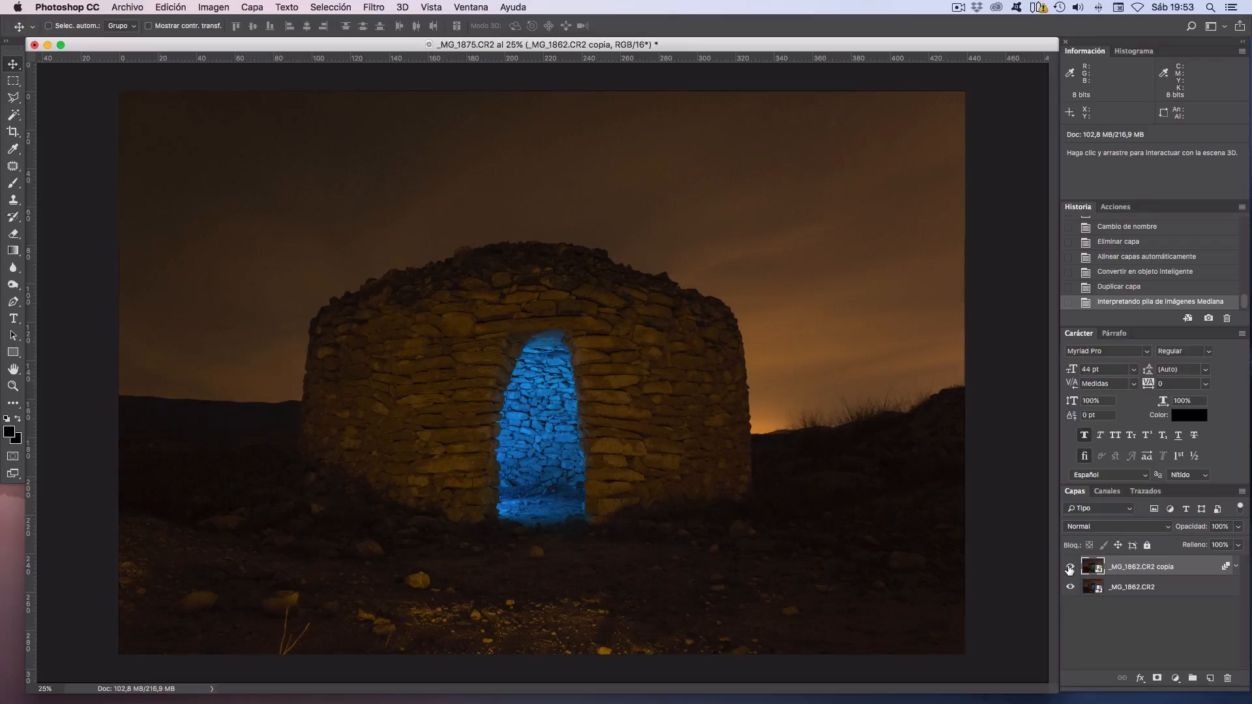
# Open _MG_1867.CR2 through Camera Raw with chromatic aberration removal and profile corrections enabled, using the Canon lens profile.
pyautogui.press('super+s')
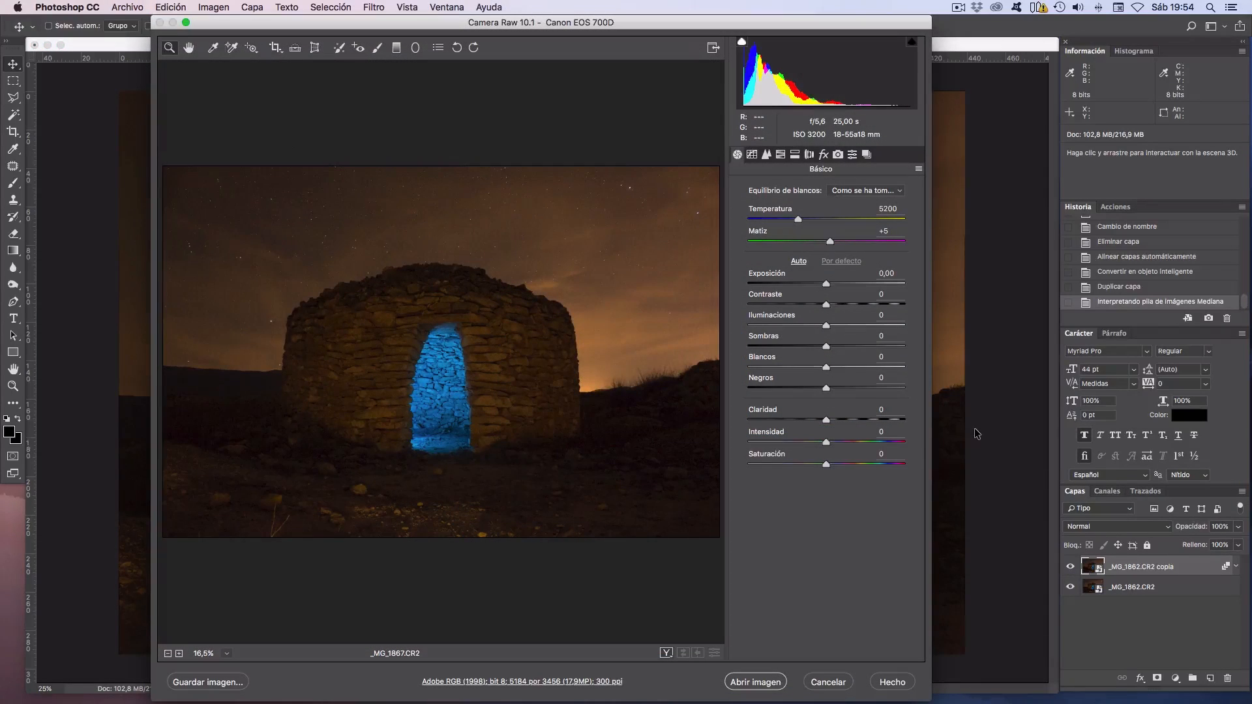
pyautogui.click(809, 155)
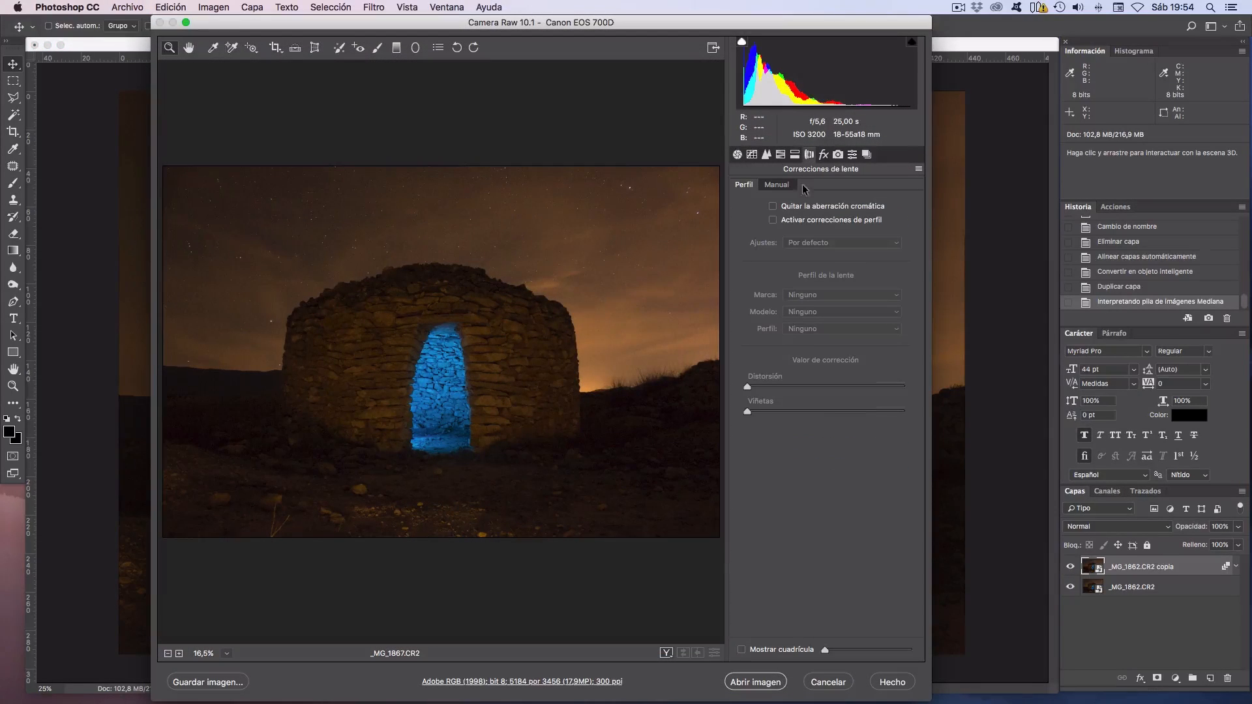
pyautogui.click(773, 206)
pyautogui.click(774, 220)
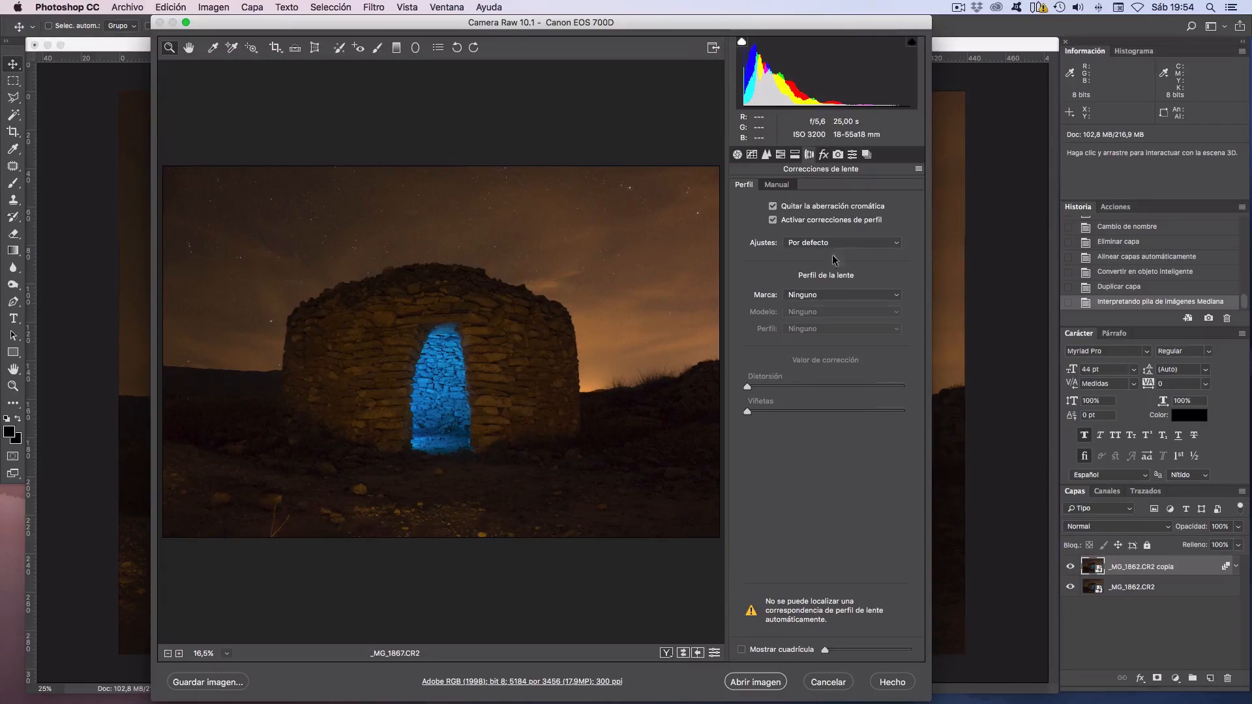
pyautogui.click(827, 299)
pyautogui.click(818, 328)
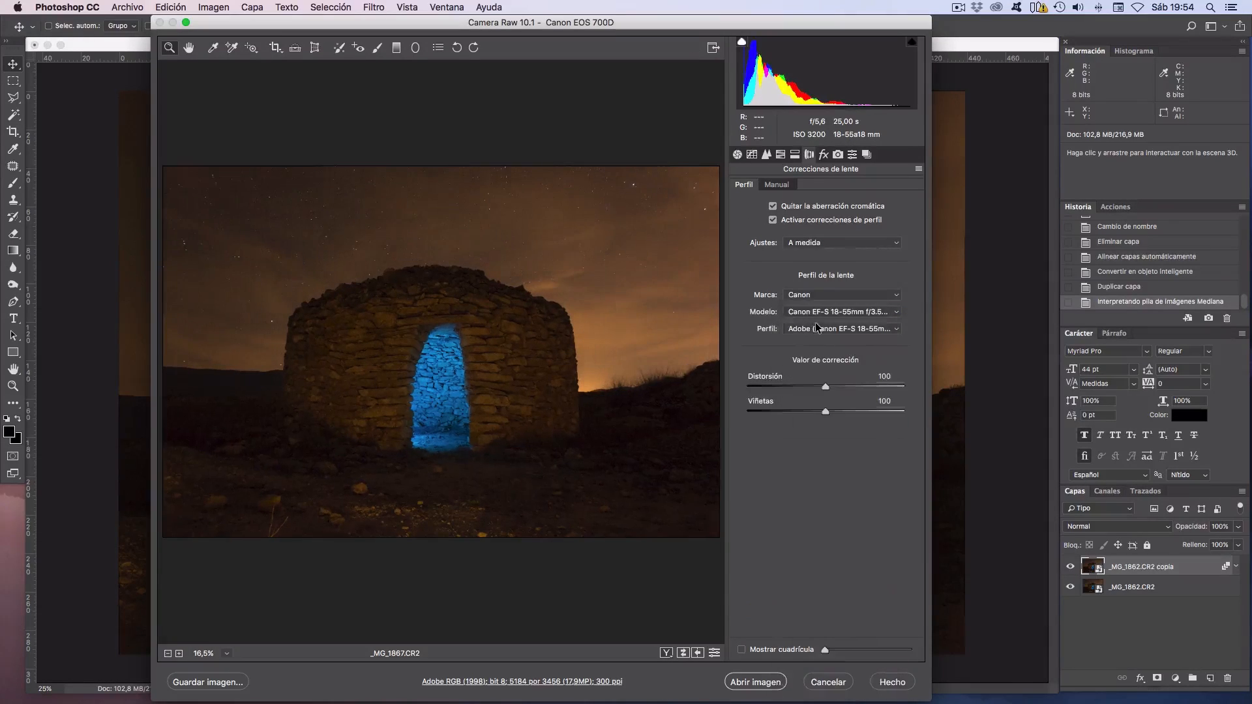
pyautogui.click(756, 682)
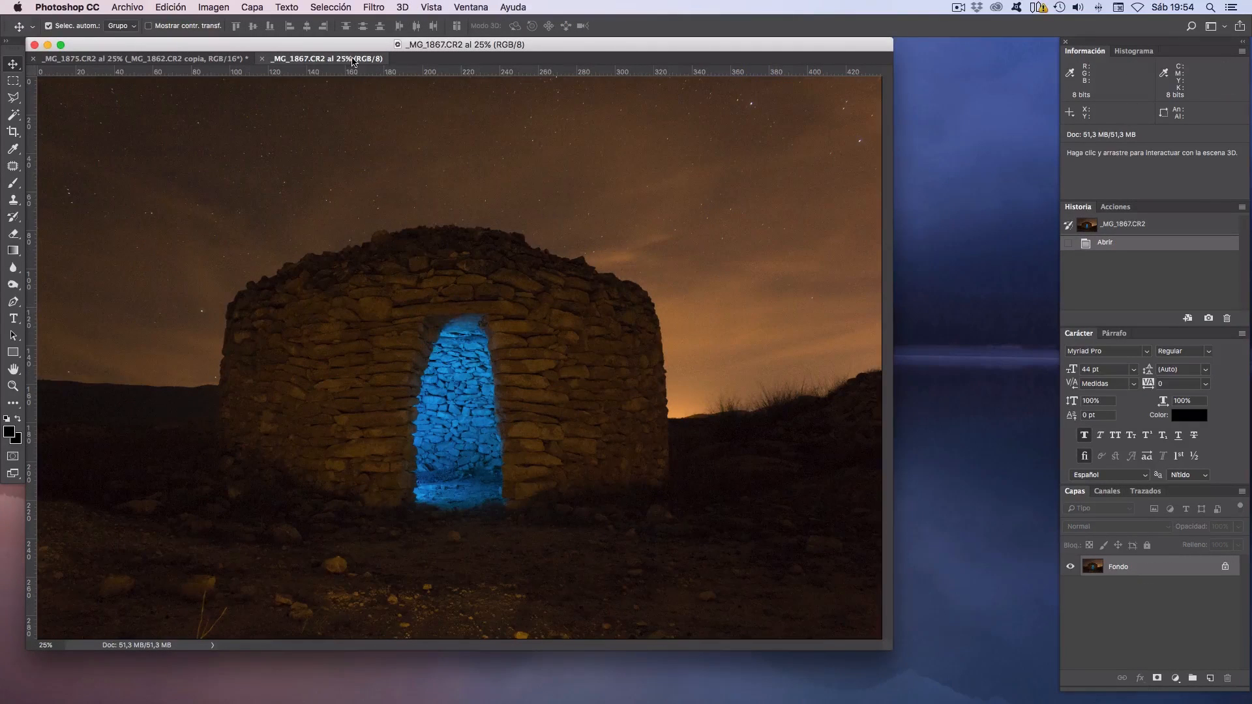
# Bring the _MG_1867.CR2 photo into the _MG_1875.CR2 document as a new layer, accepting the different bit depth.
pyautogui.moveTo(352, 61); pyautogui.dragTo(922, 317)
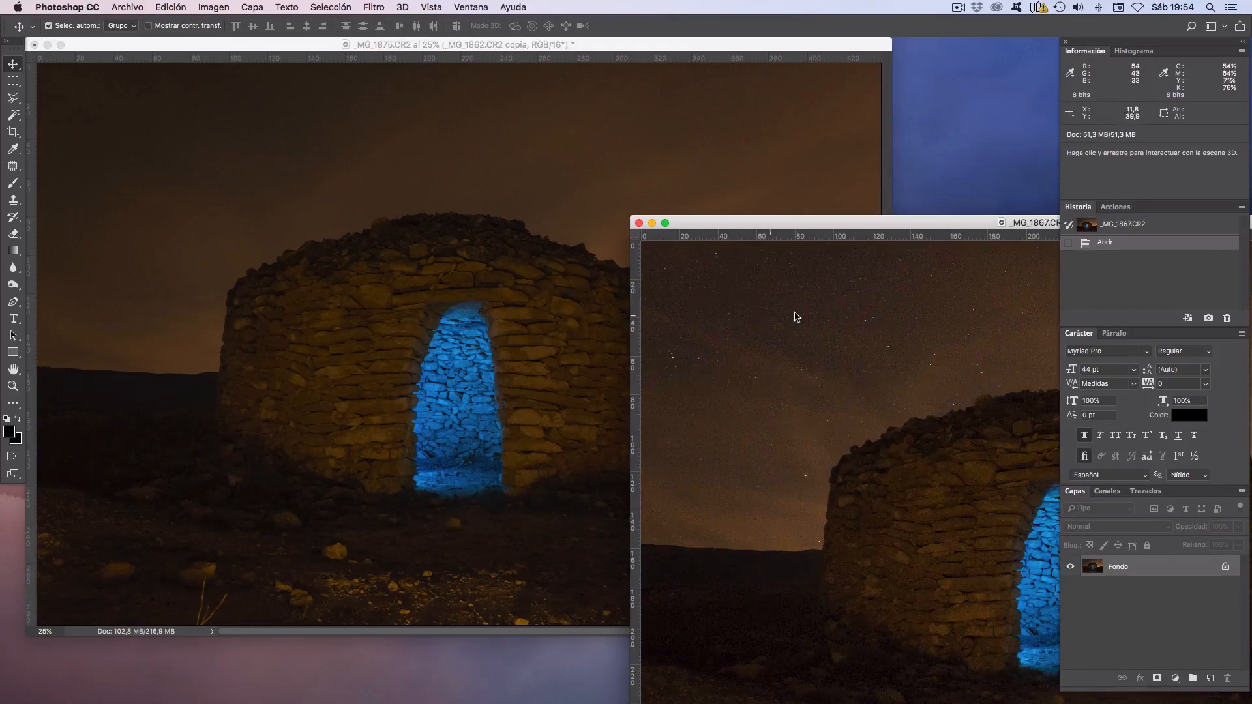
pyautogui.moveTo(358, 214); pyautogui.dragTo(386, 243)
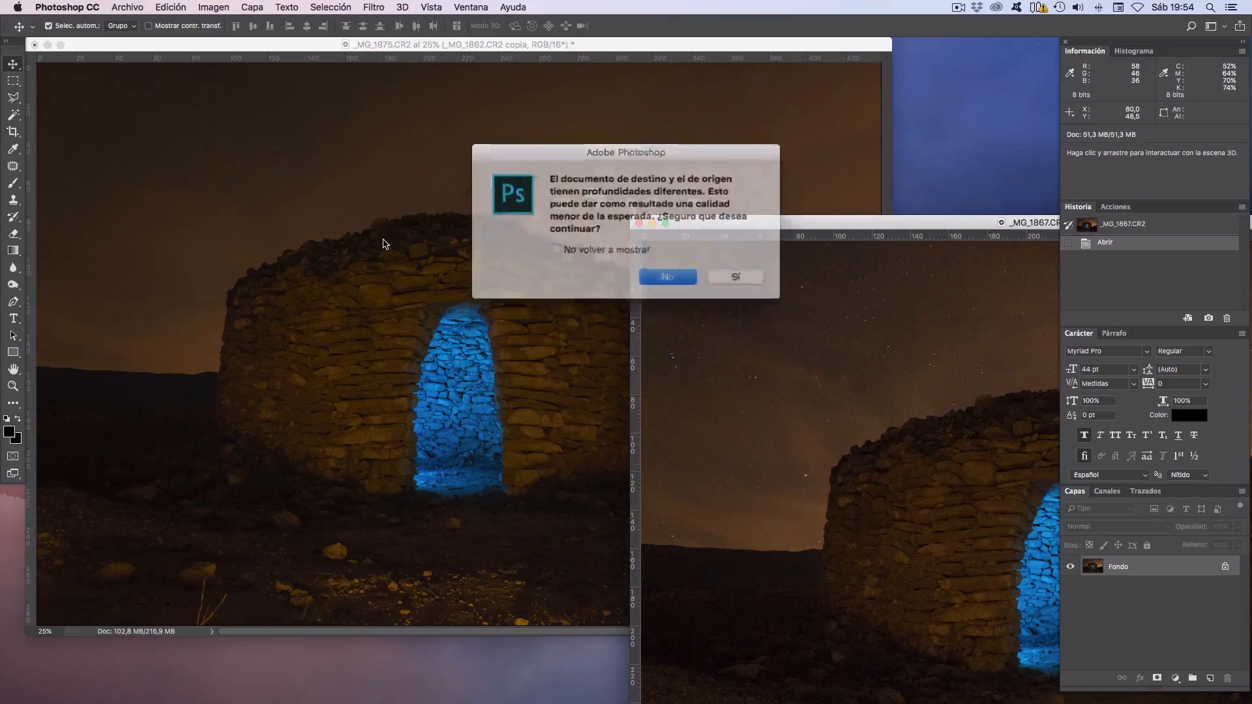
pyautogui.click(719, 272)
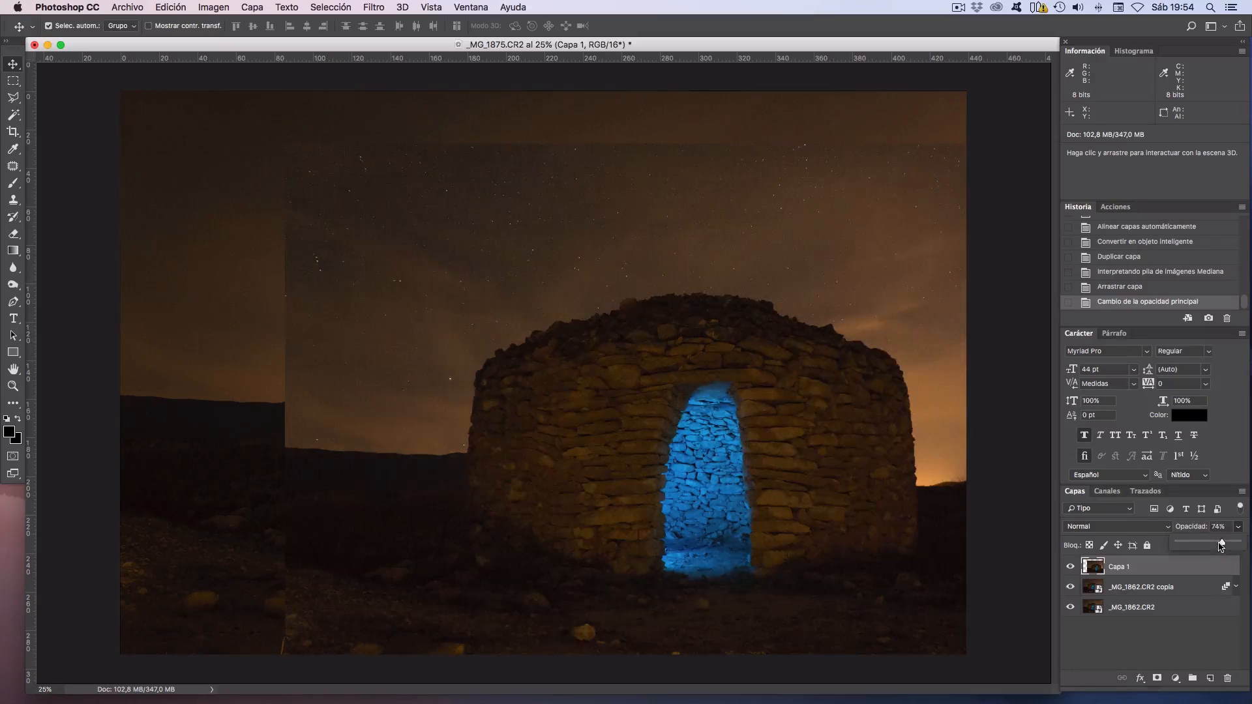
# Make the new photo layer semi-transparent, move it to match the stone hut beneath, and set its opacity to 61%.
pyautogui.moveTo(1221, 547); pyautogui.dragTo(1211, 546)
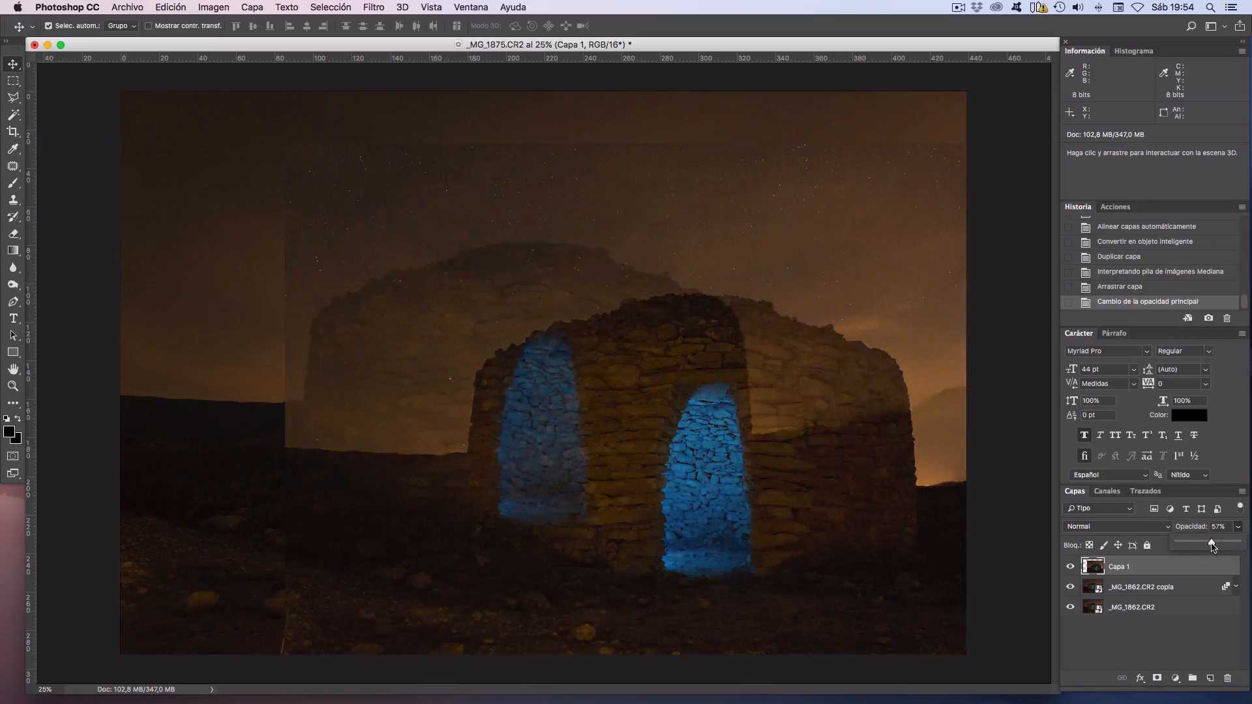
pyautogui.moveTo(812, 455); pyautogui.dragTo(648, 405)
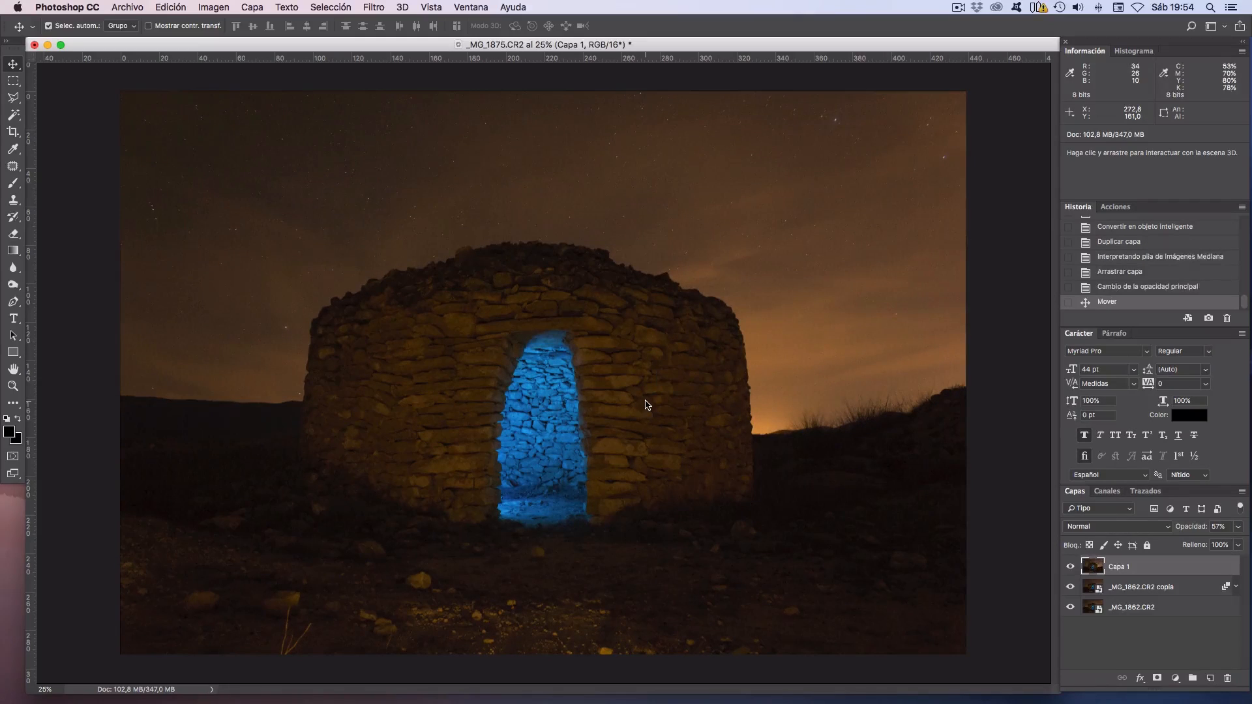
pyautogui.click(1238, 526)
pyautogui.moveTo(1239, 547); pyautogui.dragTo(1223, 546)
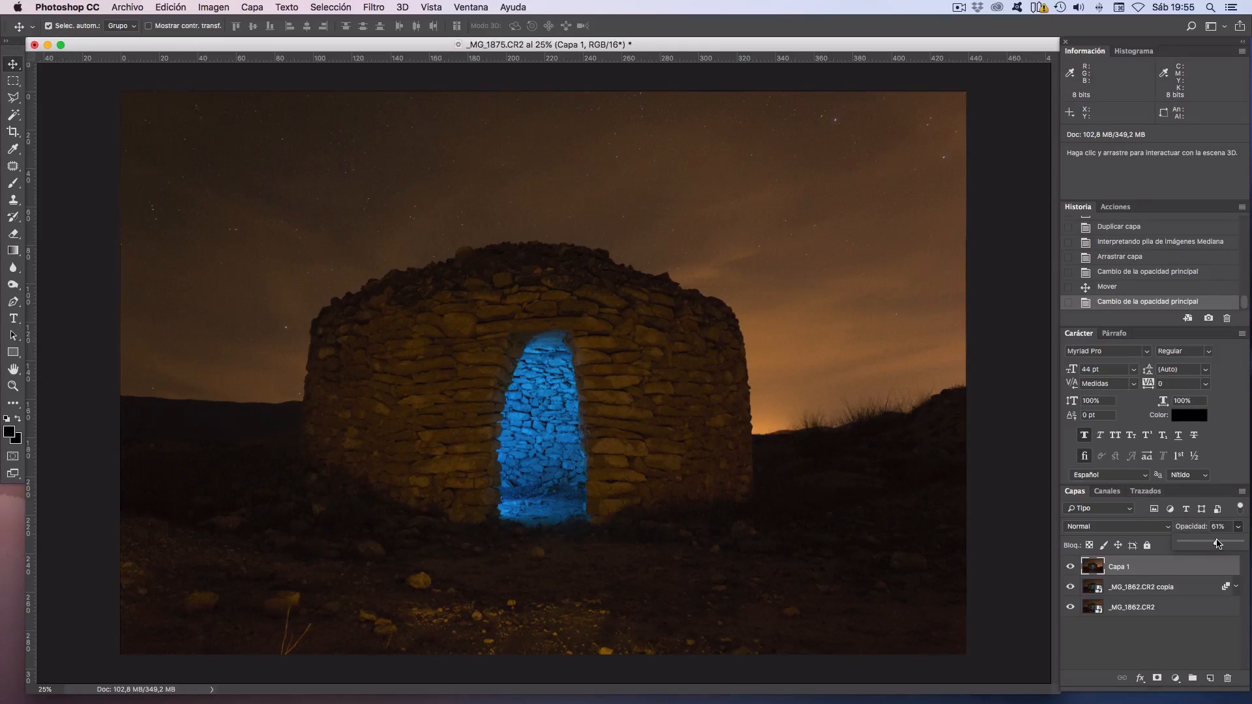
# Add a layer mask to Capa 1 and fill it with black below the sky, using an inverted Polygonal Lasso selection along the hut and horizon.
pyautogui.click(1158, 678)
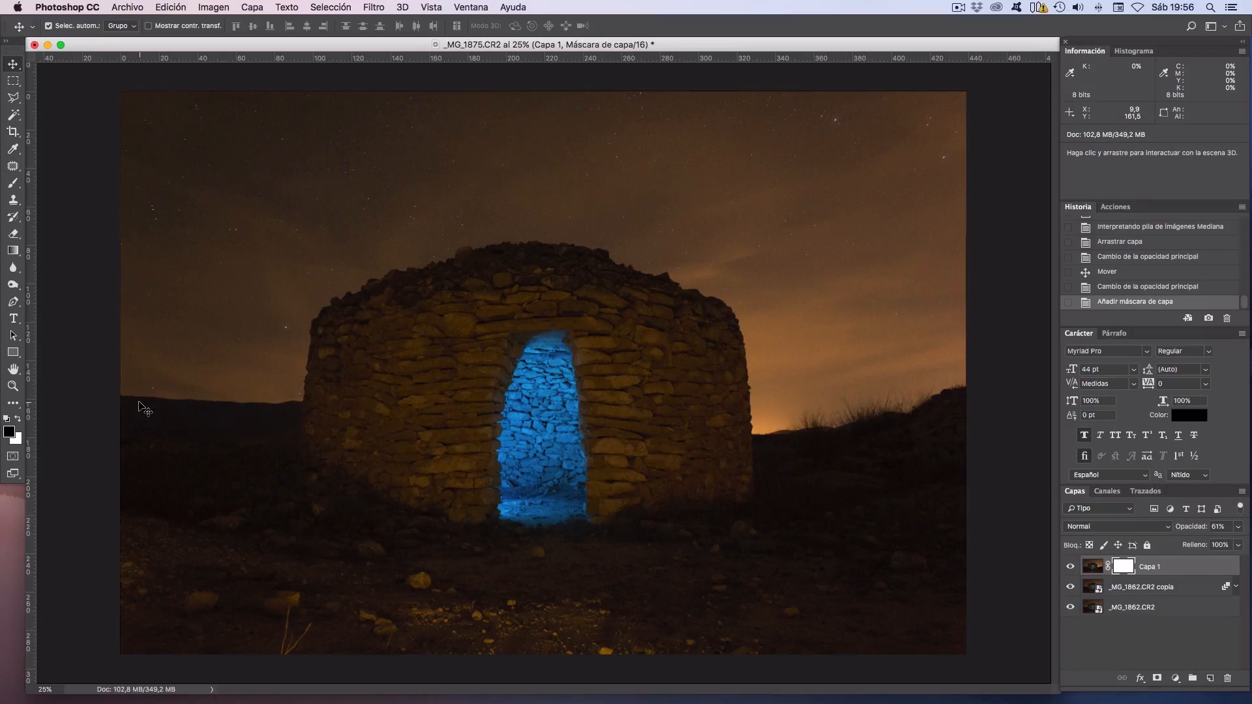
pyautogui.click(13, 97)
pyautogui.click(113, 390)
pyautogui.click(298, 396)
pyautogui.click(311, 308)
pyautogui.click(610, 245)
pyautogui.click(756, 429)
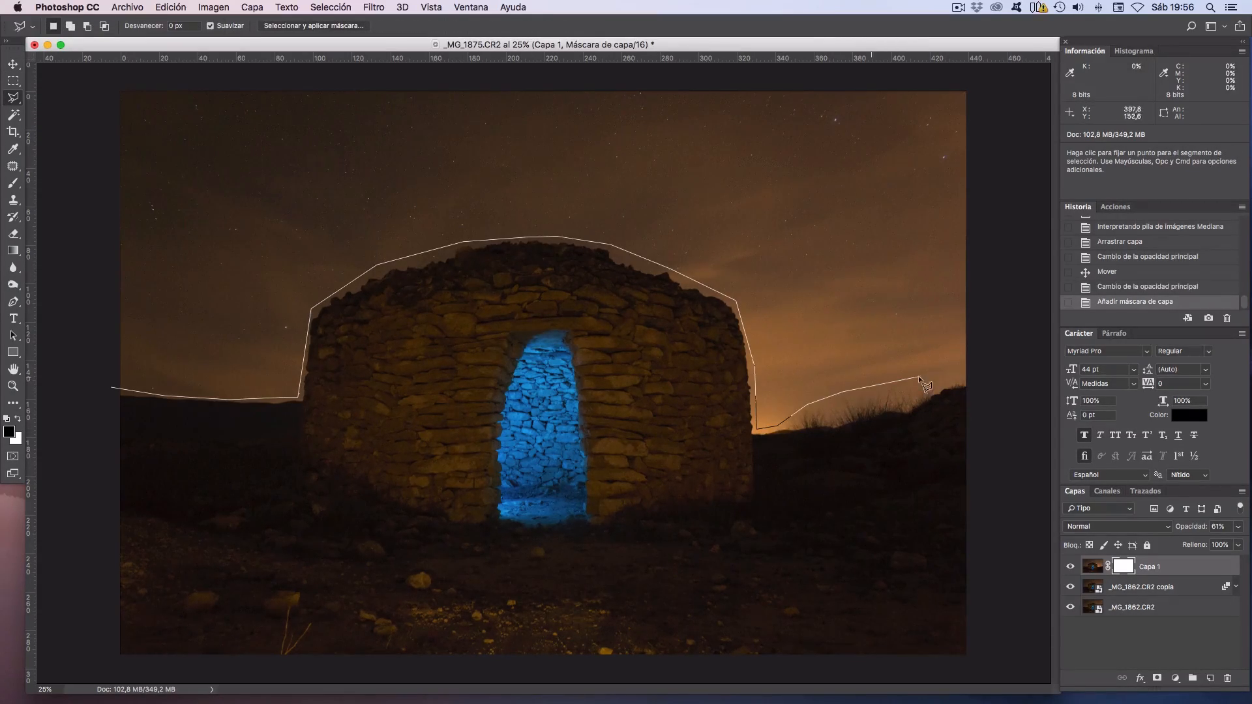
pyautogui.click(113, 390)
pyautogui.press('super+shift+i')
pyautogui.hotkey('alt', 'BackSpace')
pyautogui.press('super+d')
# Blend the Capa 1 mask edge along the horizon and hut outline with a soft Brush at 49% flow.
pyautogui.press('b')
pyautogui.moveTo(827, 399); pyautogui.dragTo(939, 378)
pyautogui.click(360, 27)
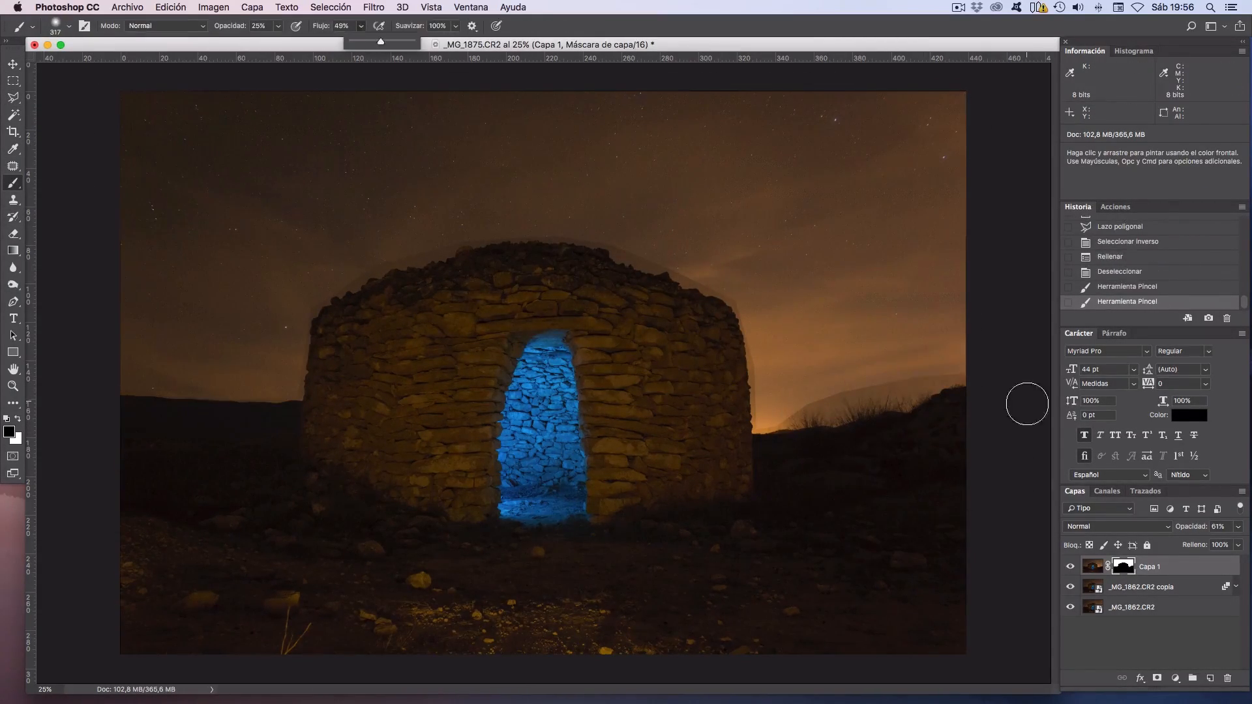
pyautogui.click(954, 374)
pyautogui.click(278, 27)
pyautogui.moveTo(809, 404)
pyautogui.mouseDown()
pyautogui.moveTo(928, 387)
pyautogui.moveTo(804, 403)
pyautogui.mouseUp()
pyautogui.press('x')
pyautogui.moveTo(939, 372)
pyautogui.mouseDown()
pyautogui.moveTo(769, 420)
pyautogui.moveTo(693, 279)
pyautogui.moveTo(470, 258)
pyautogui.moveTo(372, 270)
pyautogui.moveTo(238, 397)
pyautogui.mouseUp()
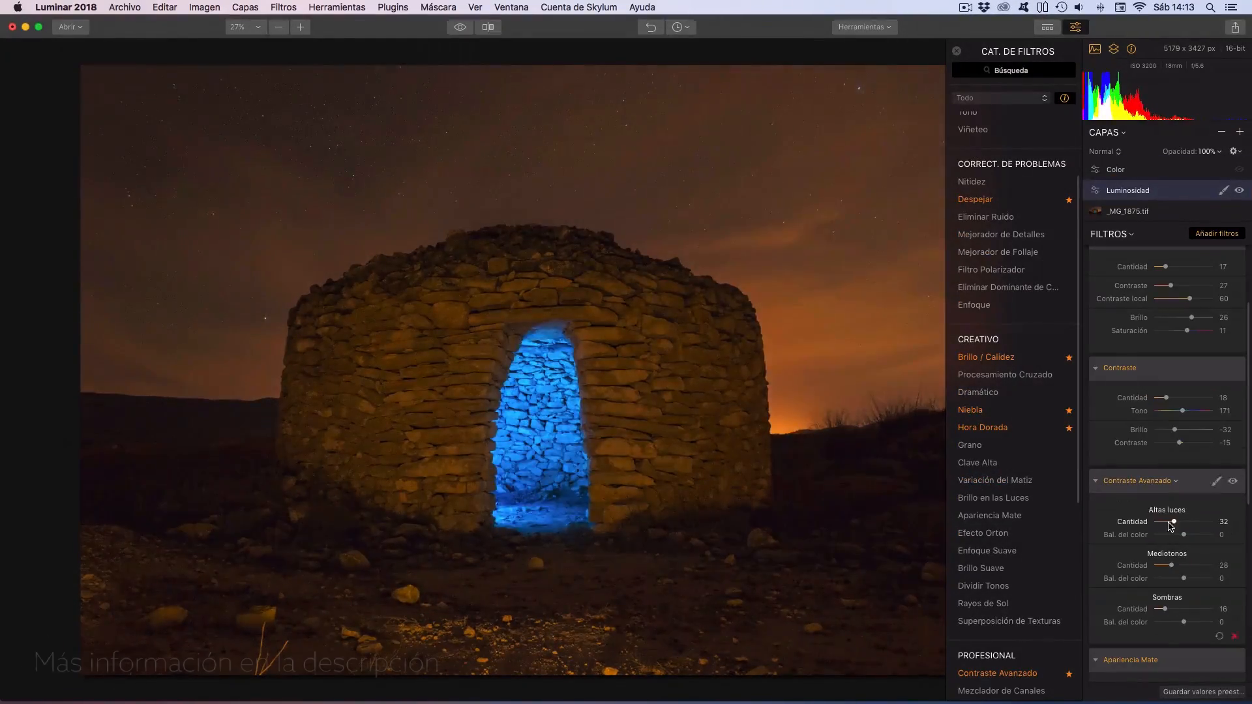
pyautogui.press('super+s')
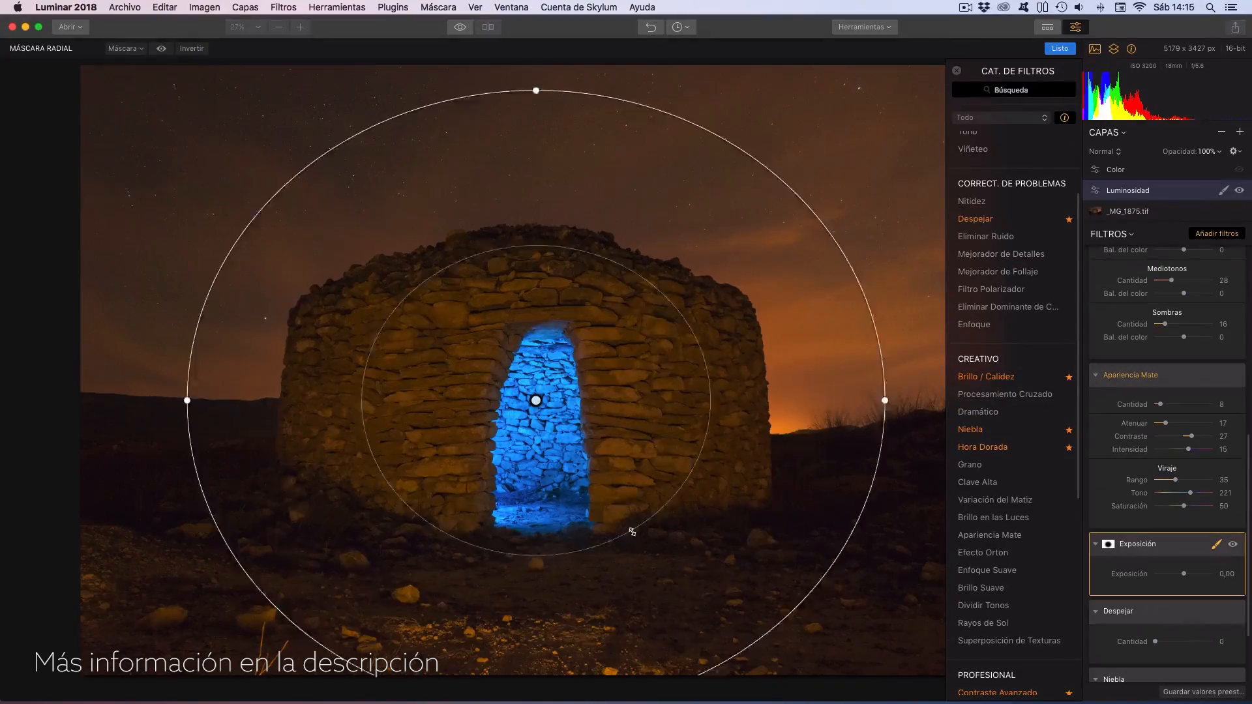